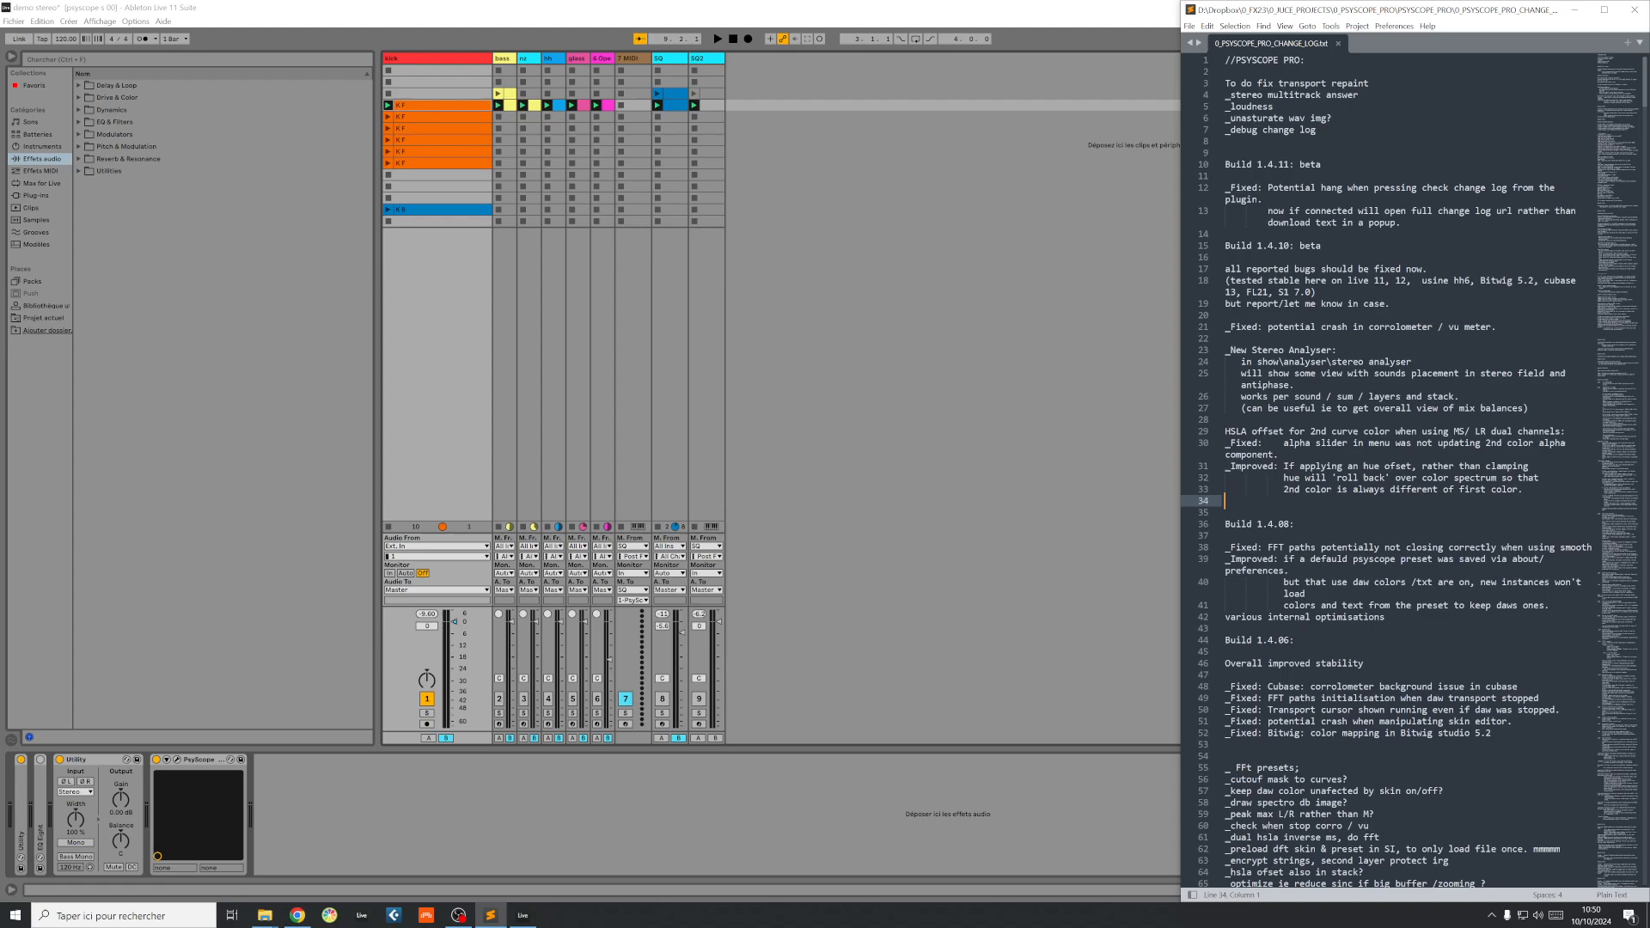
Step: Highlight the change log notes covering the stereo analyser and HSLA offset changes, and minimise the text editor
drag(1524, 490, 1225, 397)
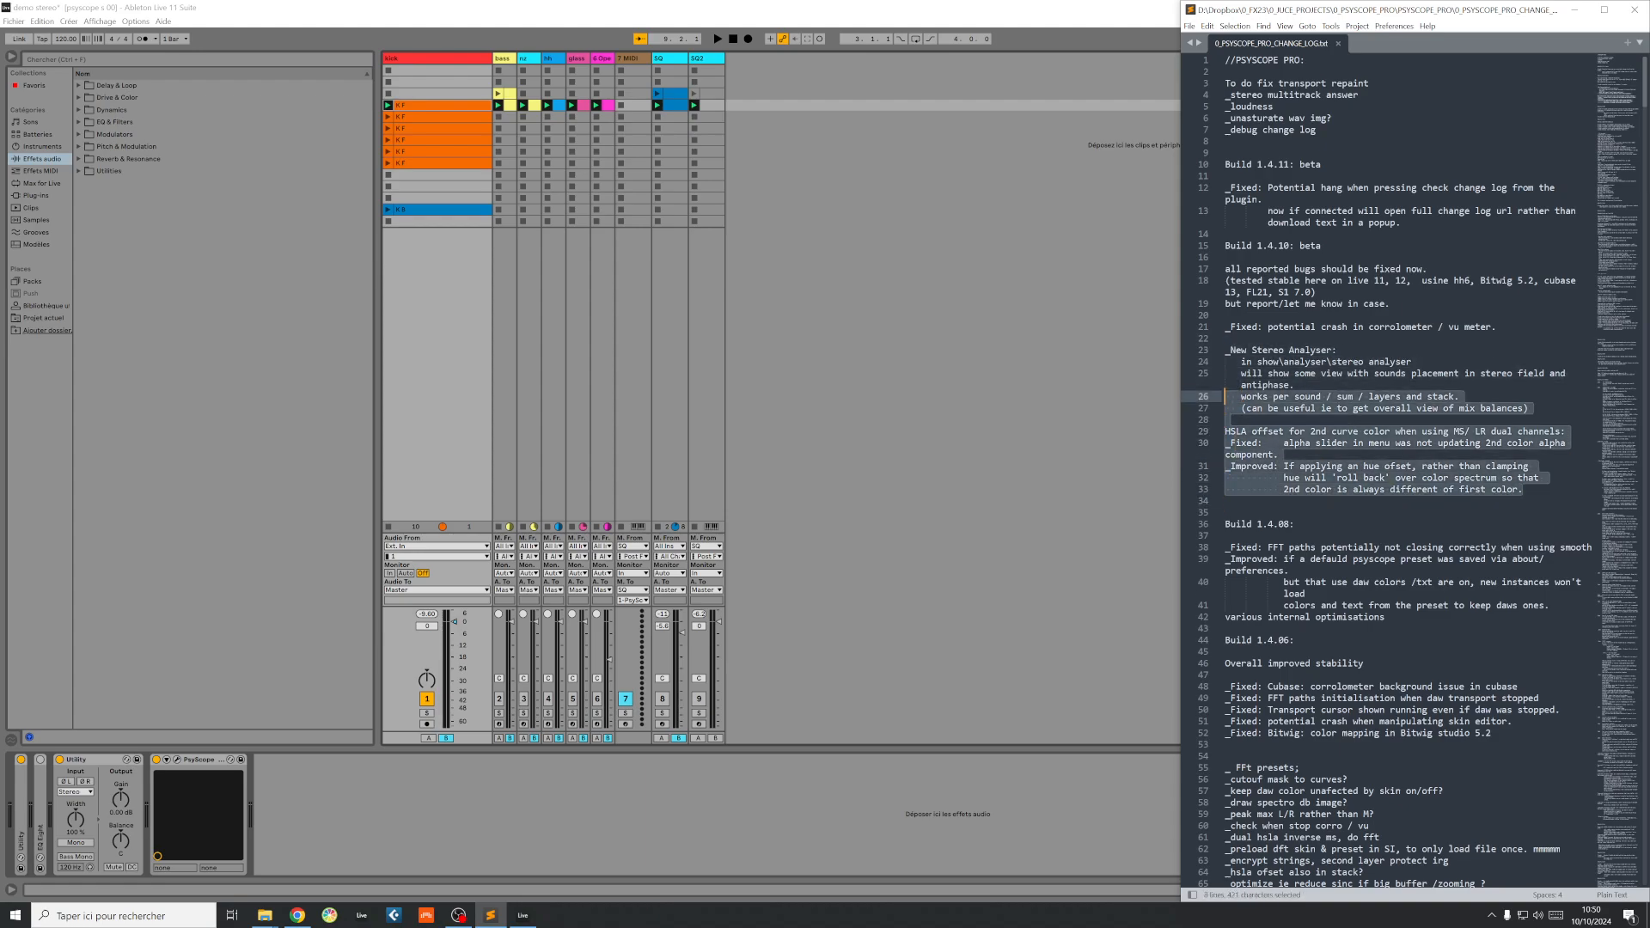
click(1226, 234)
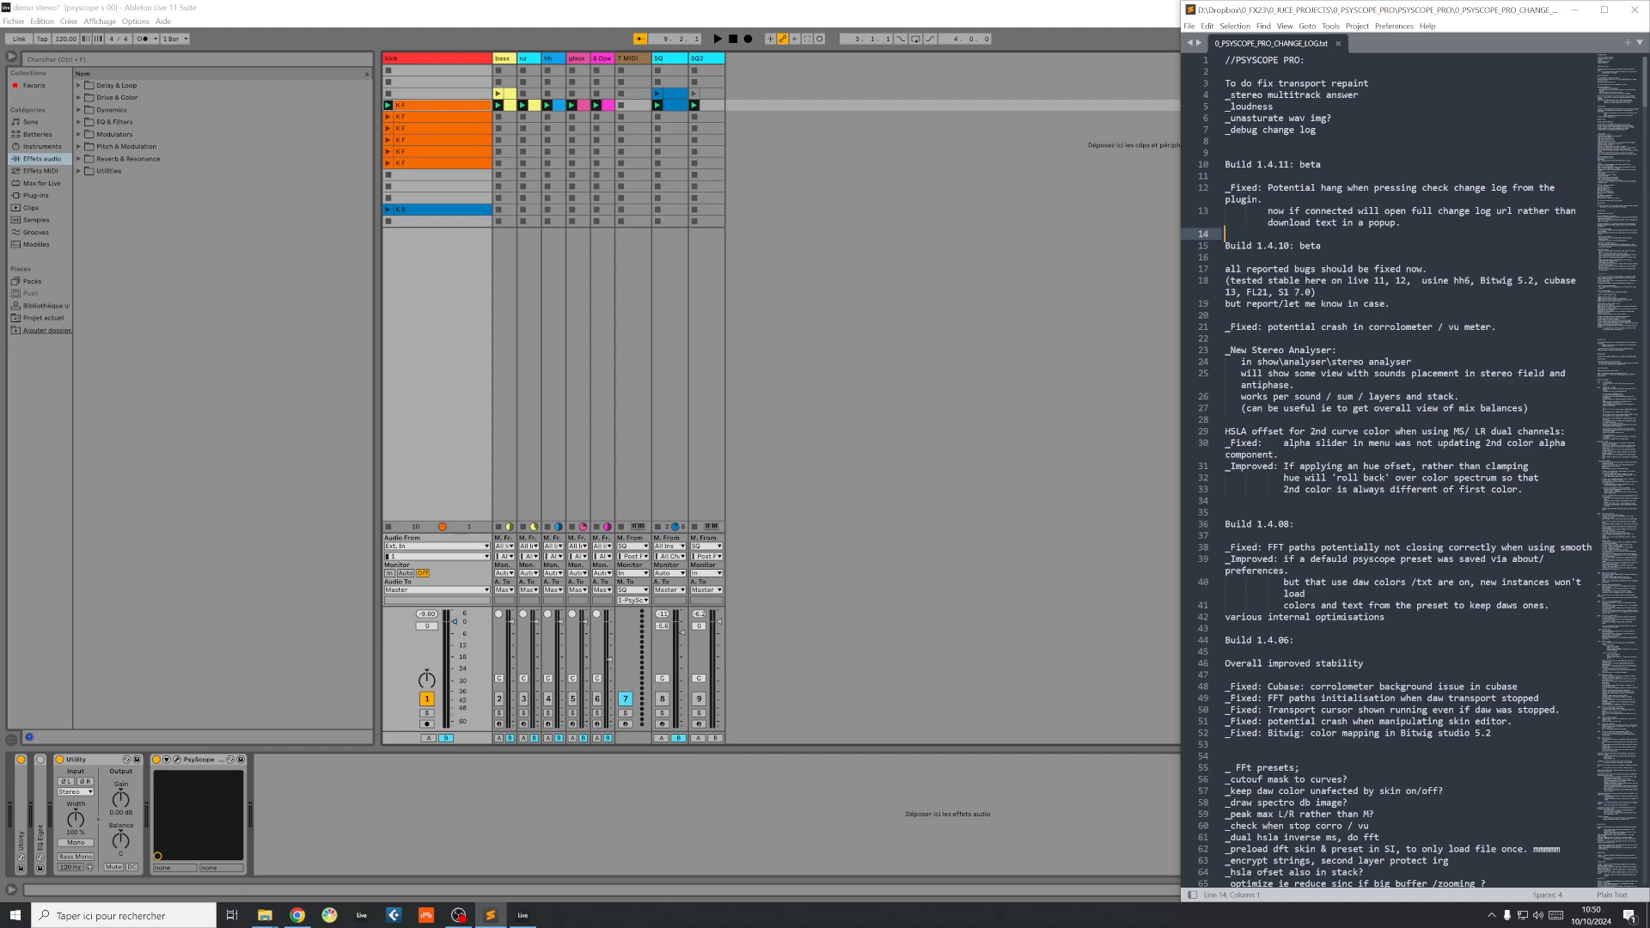
click(1572, 10)
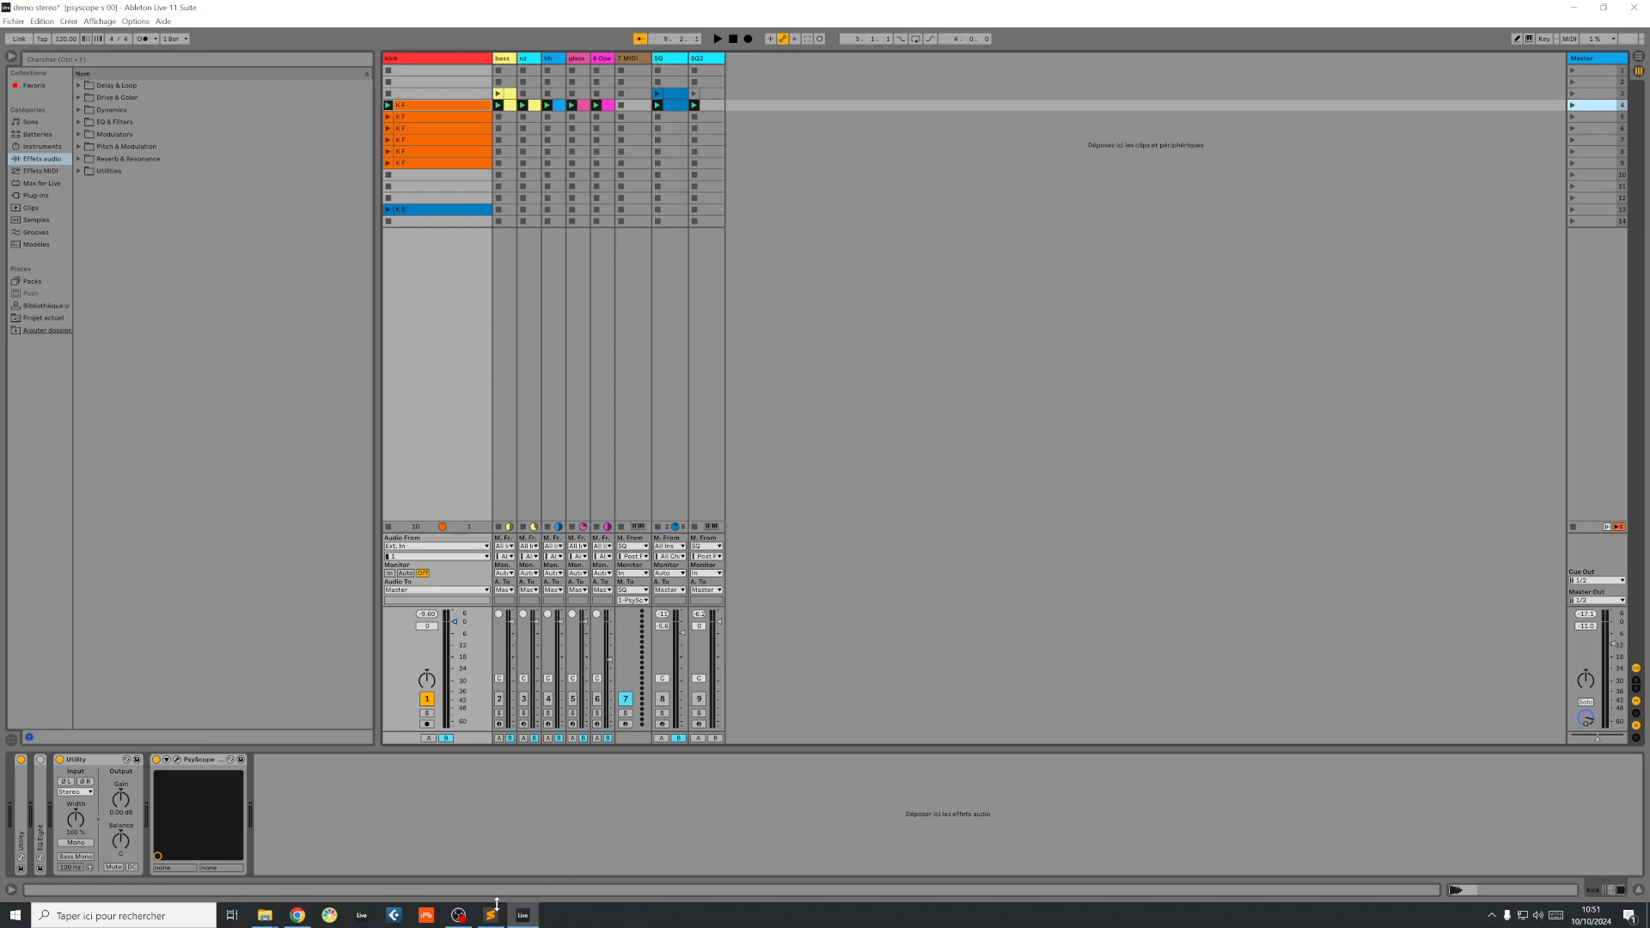
Step: Start playback and open the PsyScope Pro window from the kick track
mouse_move(501, 923)
click(718, 39)
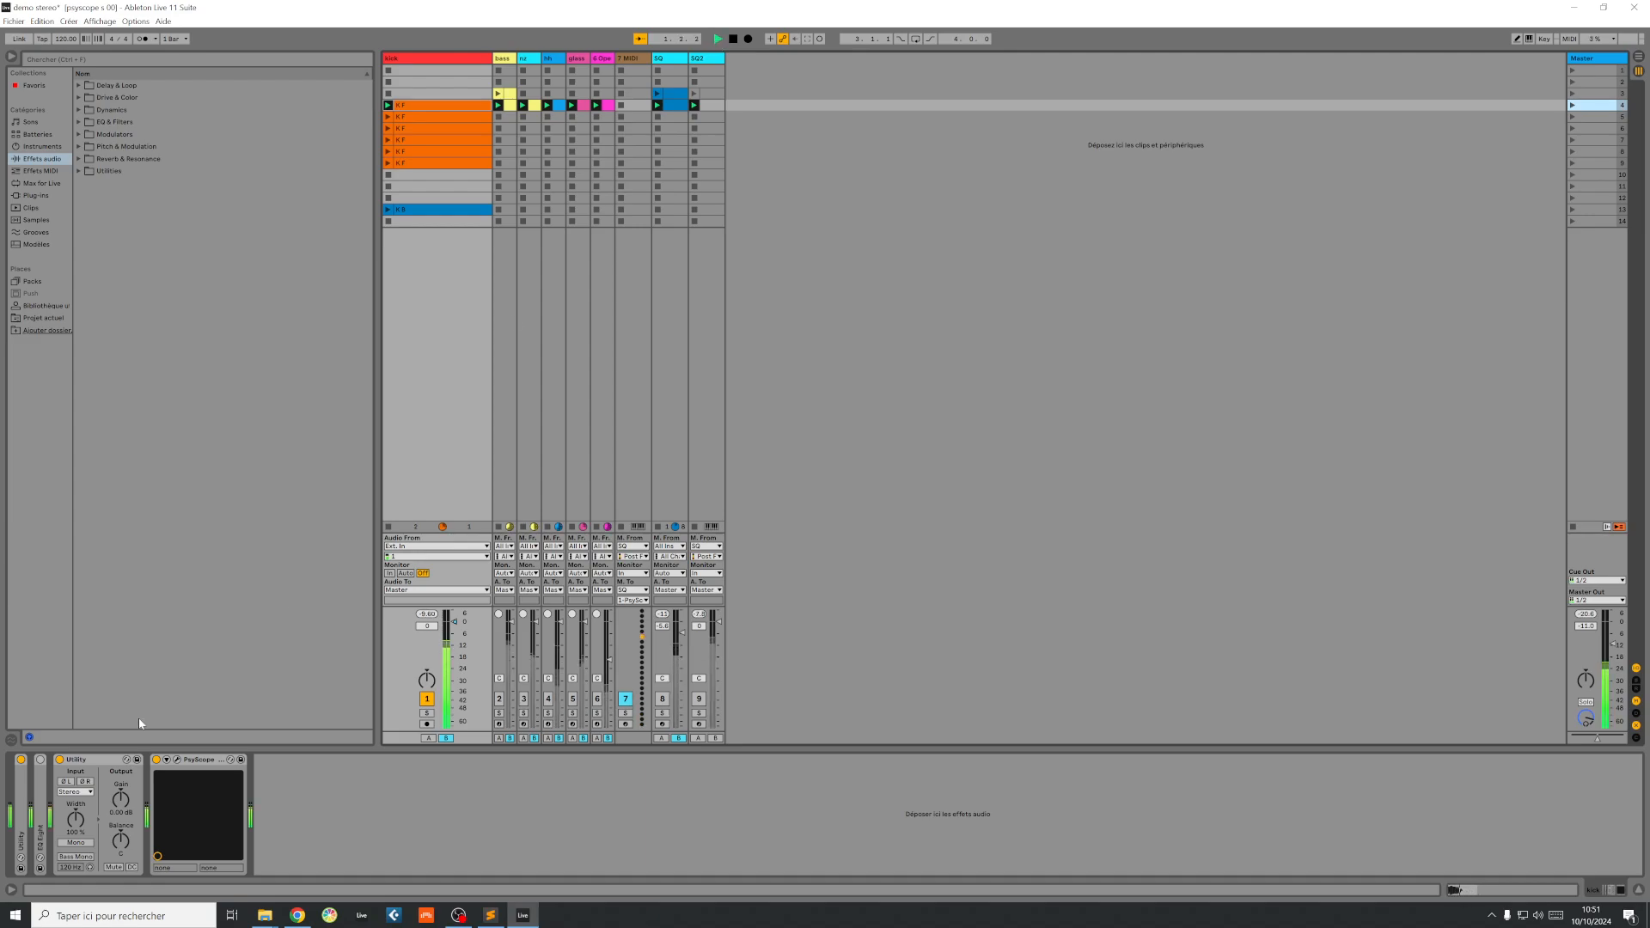
click(177, 759)
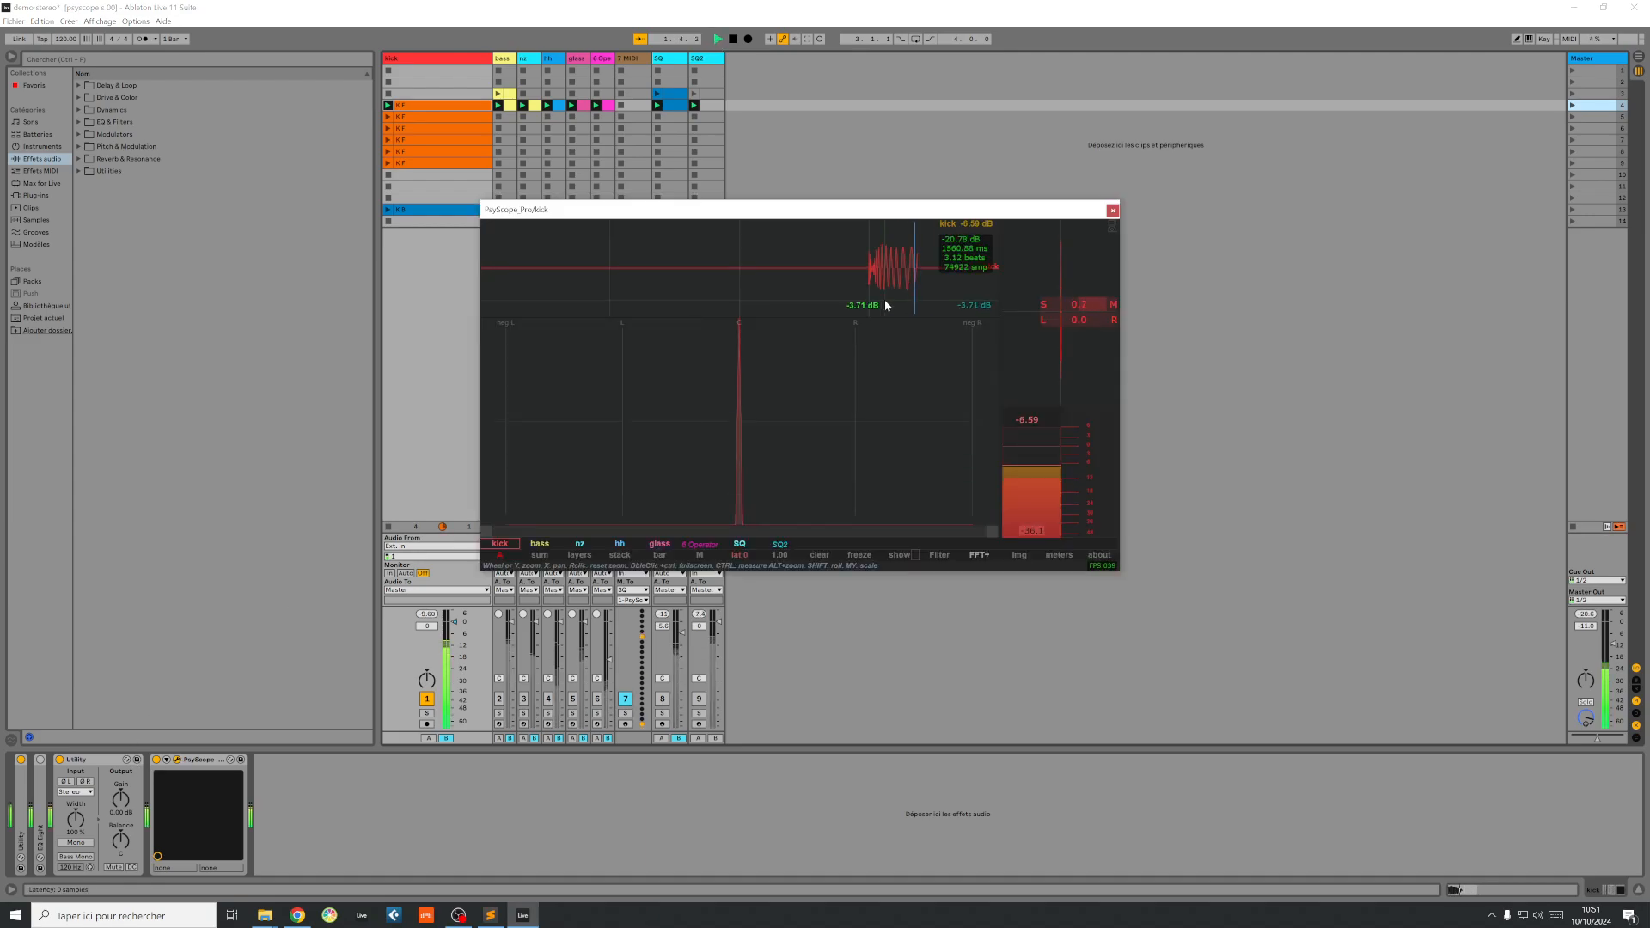
Step: Turn off the stereo analyser in PsyScope so the frequency spectrum is displayed
click(982, 555)
click(938, 555)
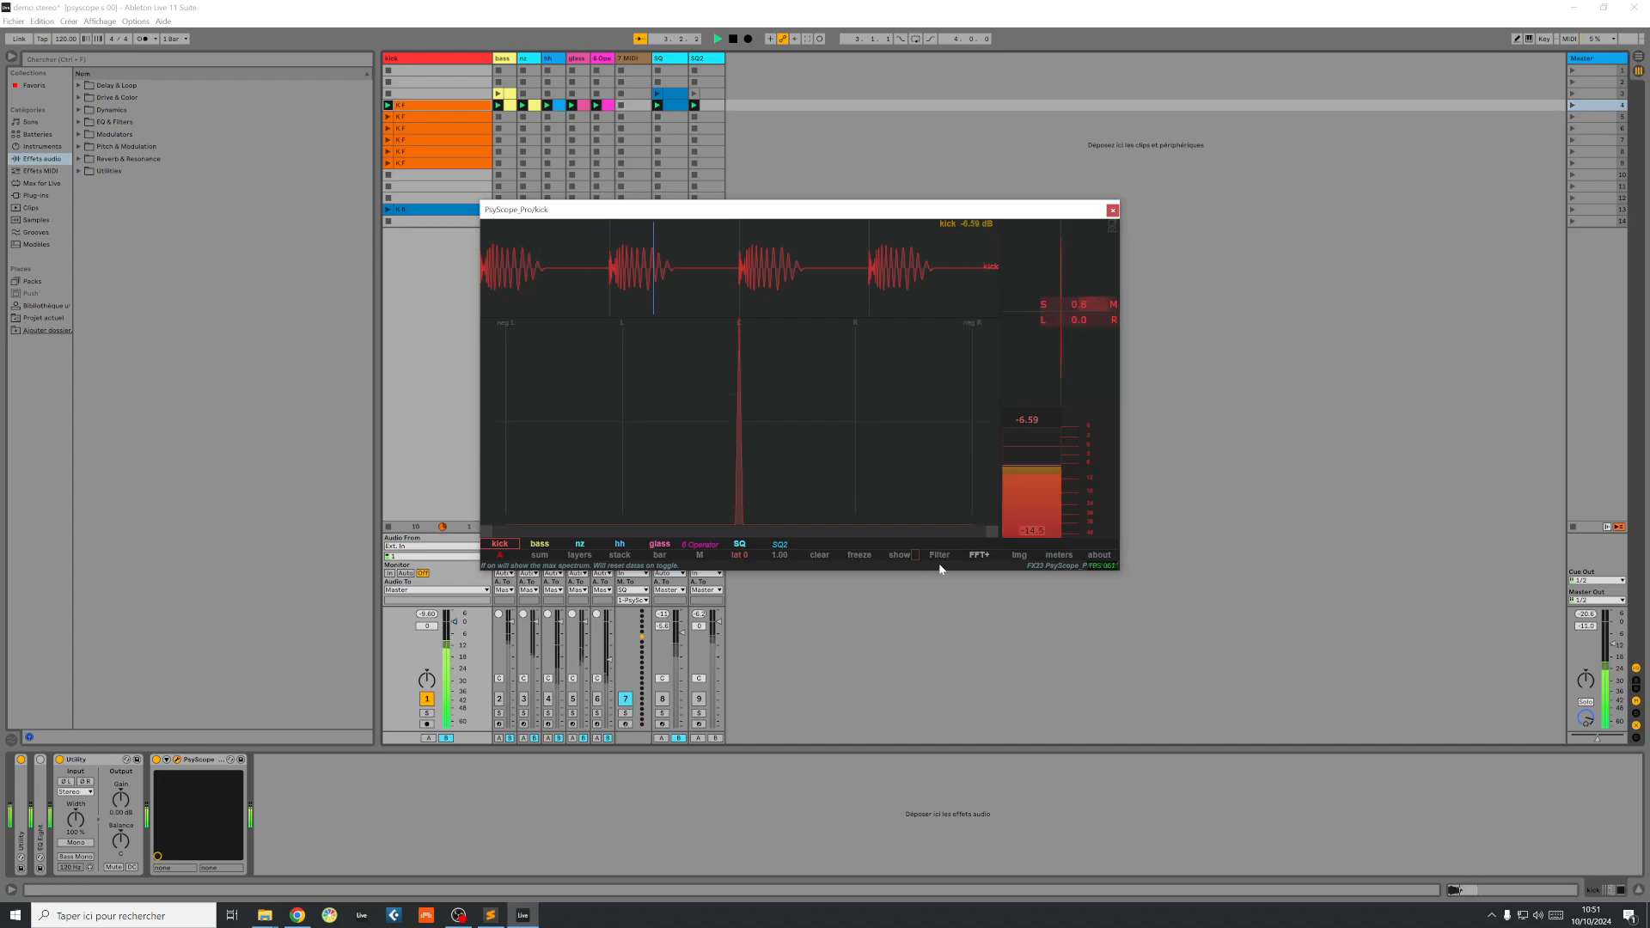
click(939, 555)
click(902, 555)
mouse_move(918, 406)
click(1047, 452)
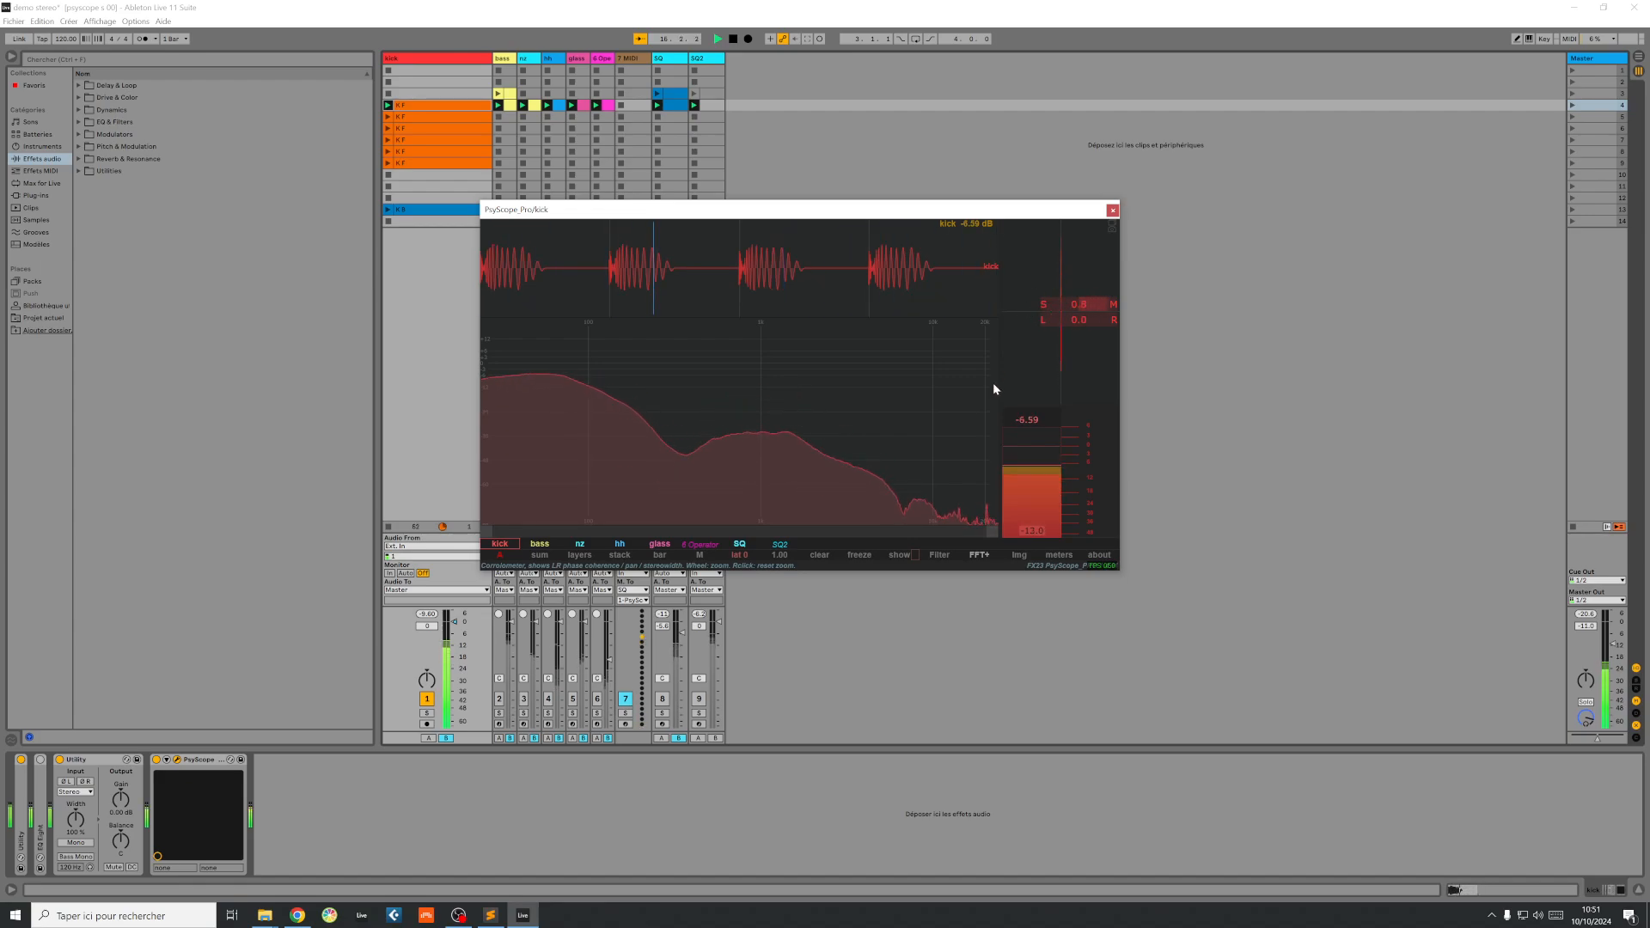
Step: Shift the balance of the kick track's Utility to the left and reset it to centre
click(417, 59)
drag(120, 841, 120, 918)
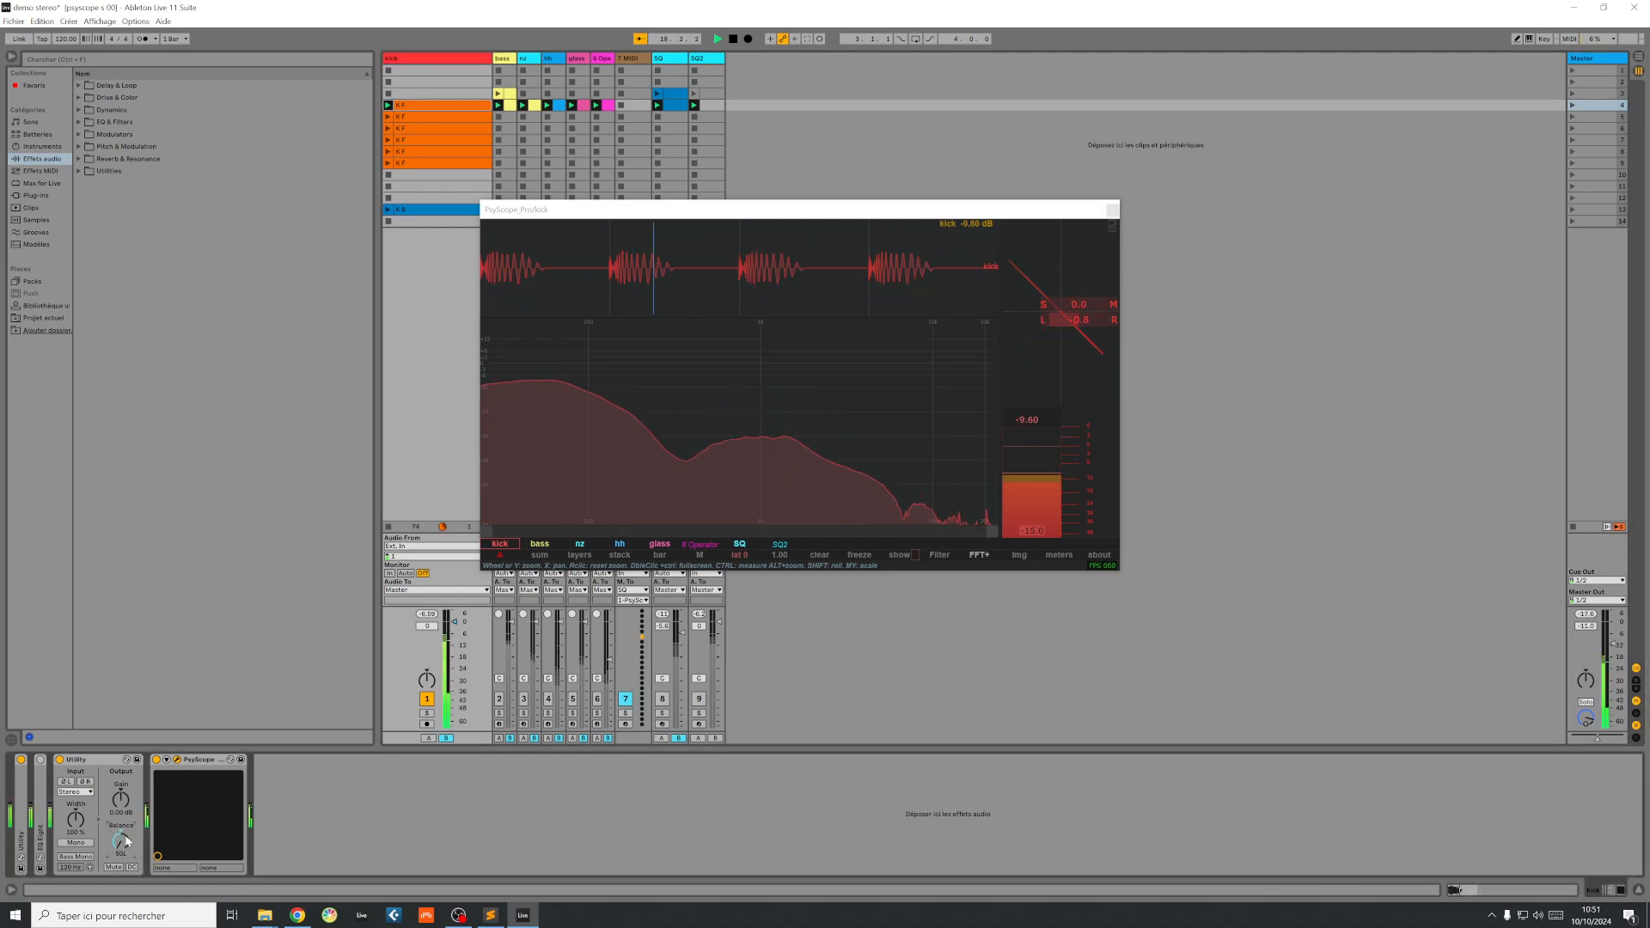
key(Delete)
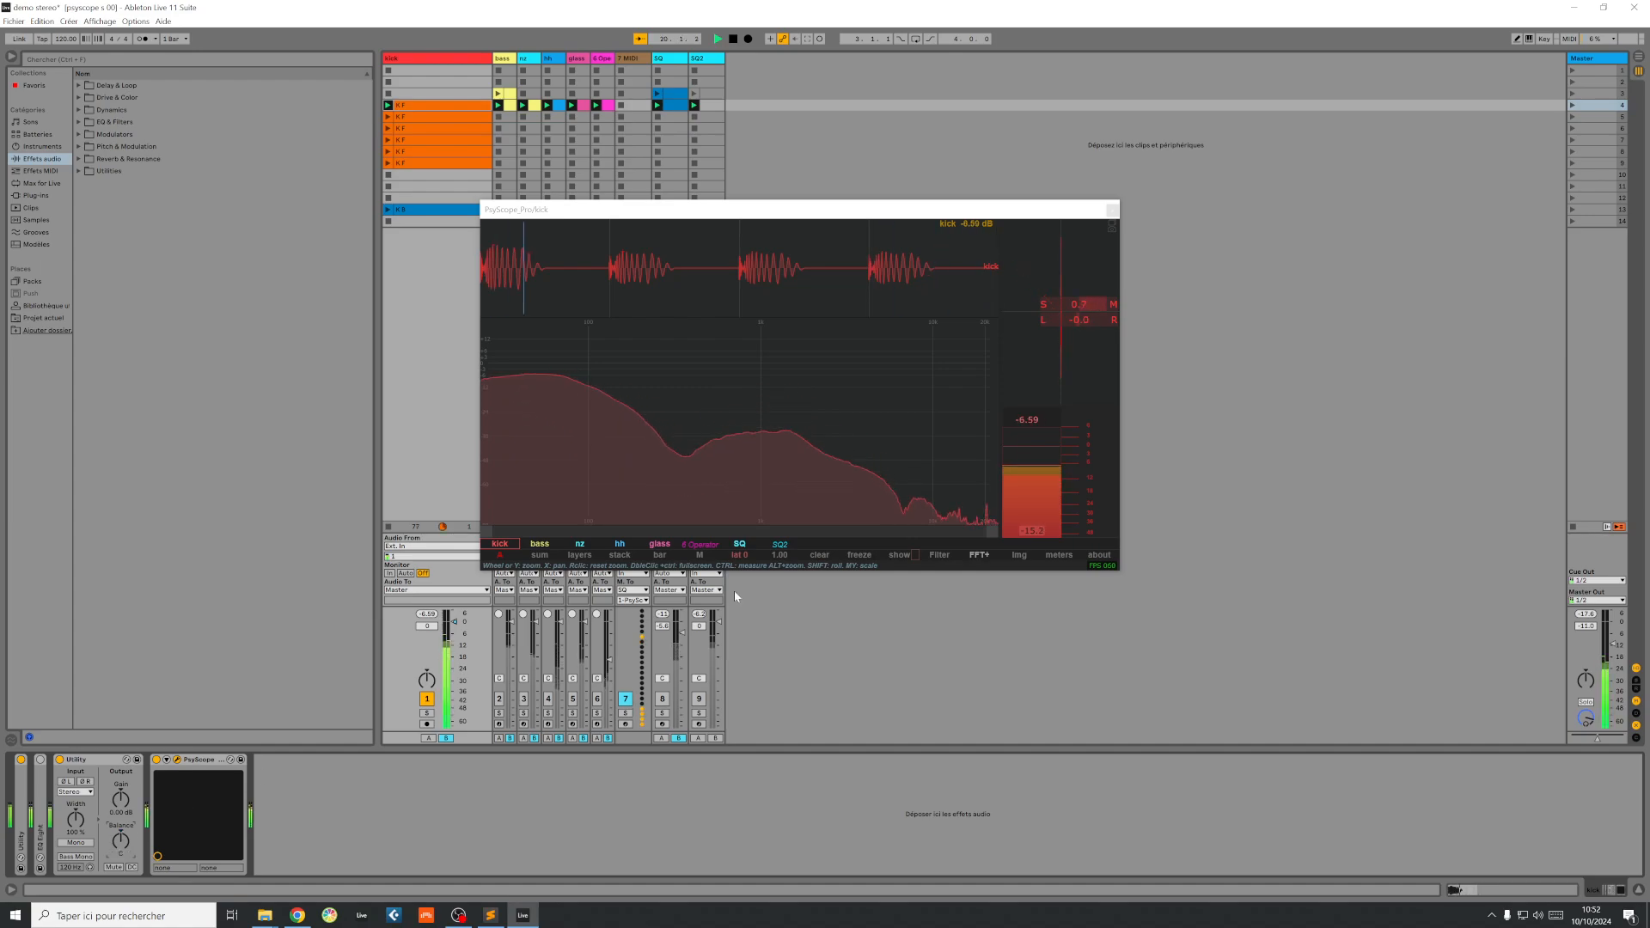
Step: Set PsyScope's channel mode to L+R 2, and try the kick's Utility balance to the left and back to centre
click(698, 556)
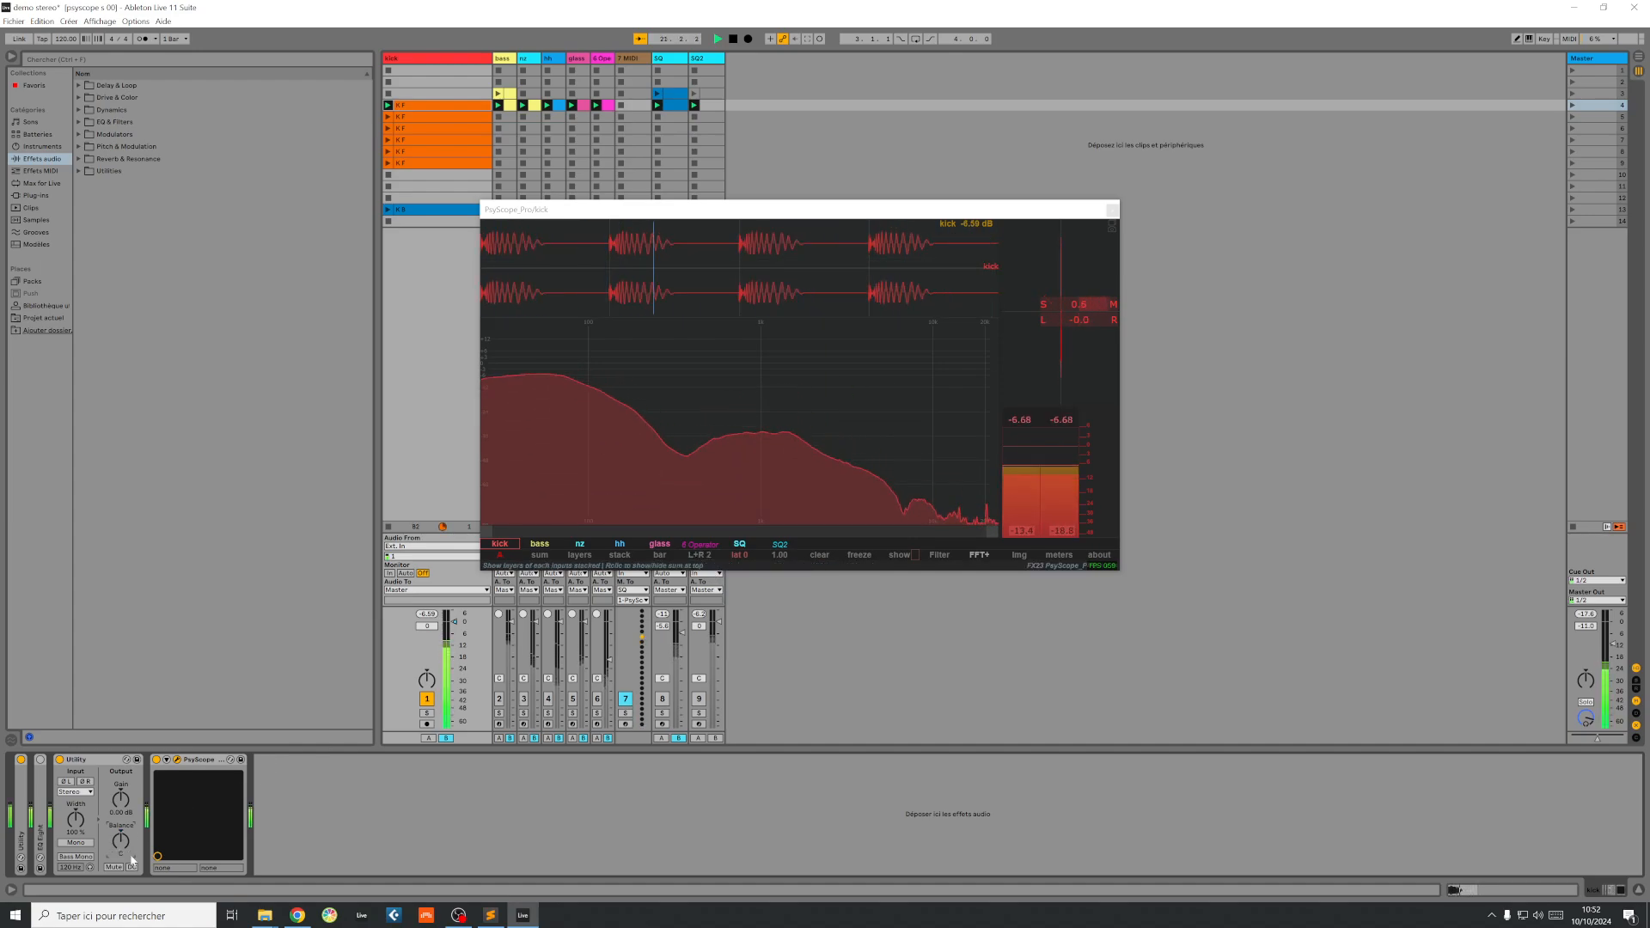
drag(121, 841, 121, 918)
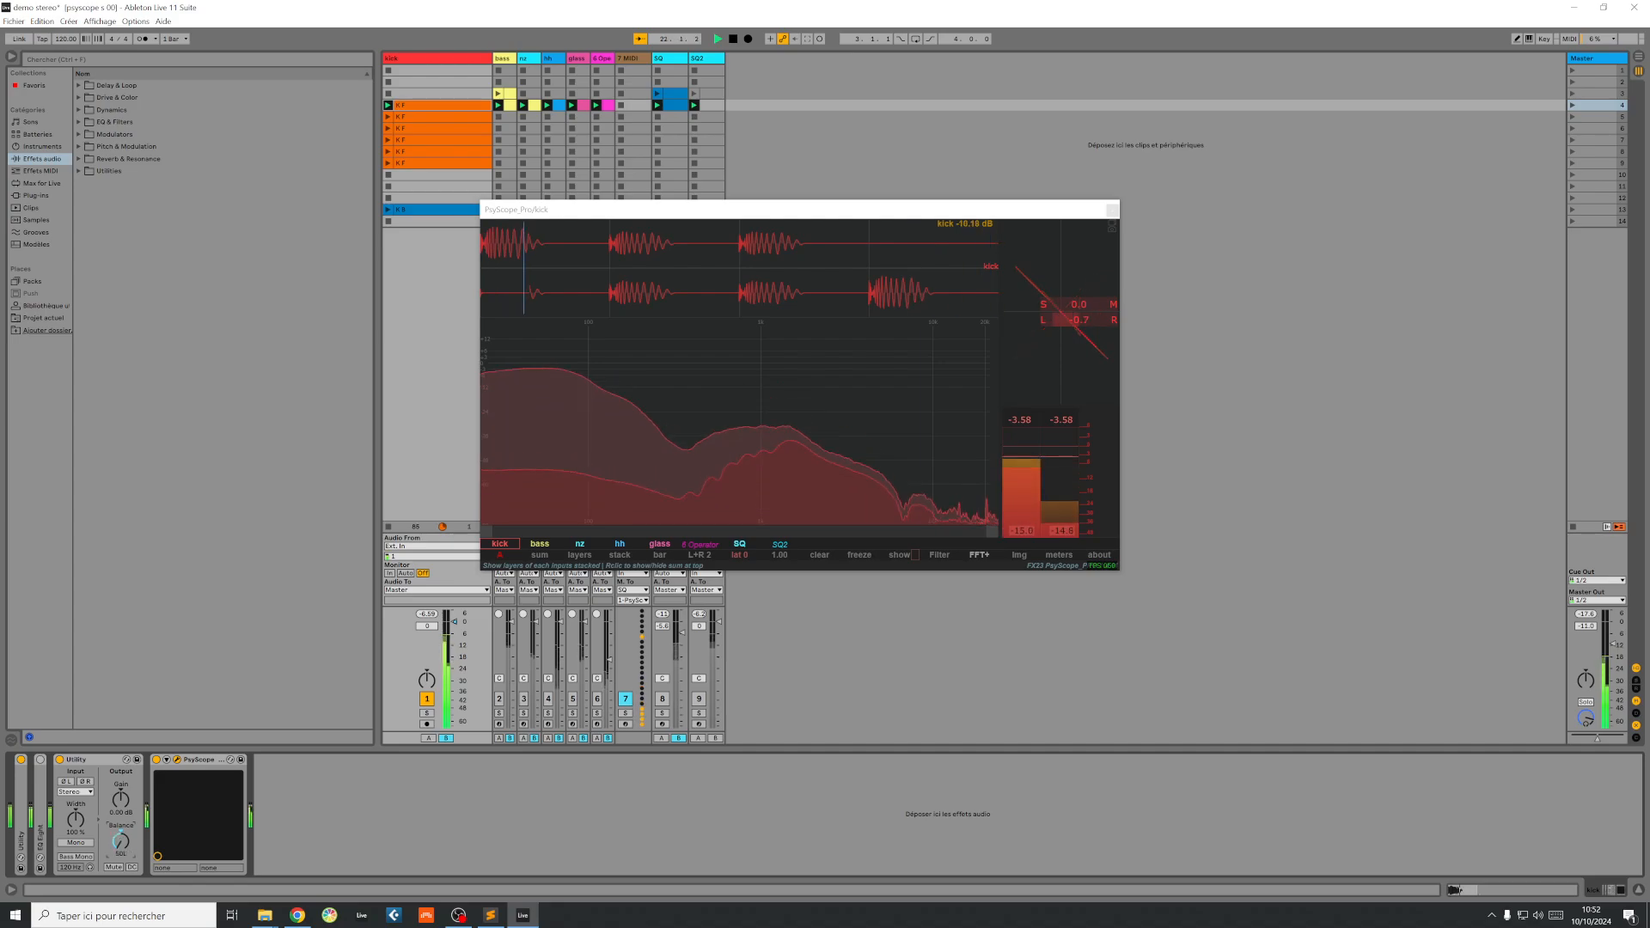
double_click(121, 841)
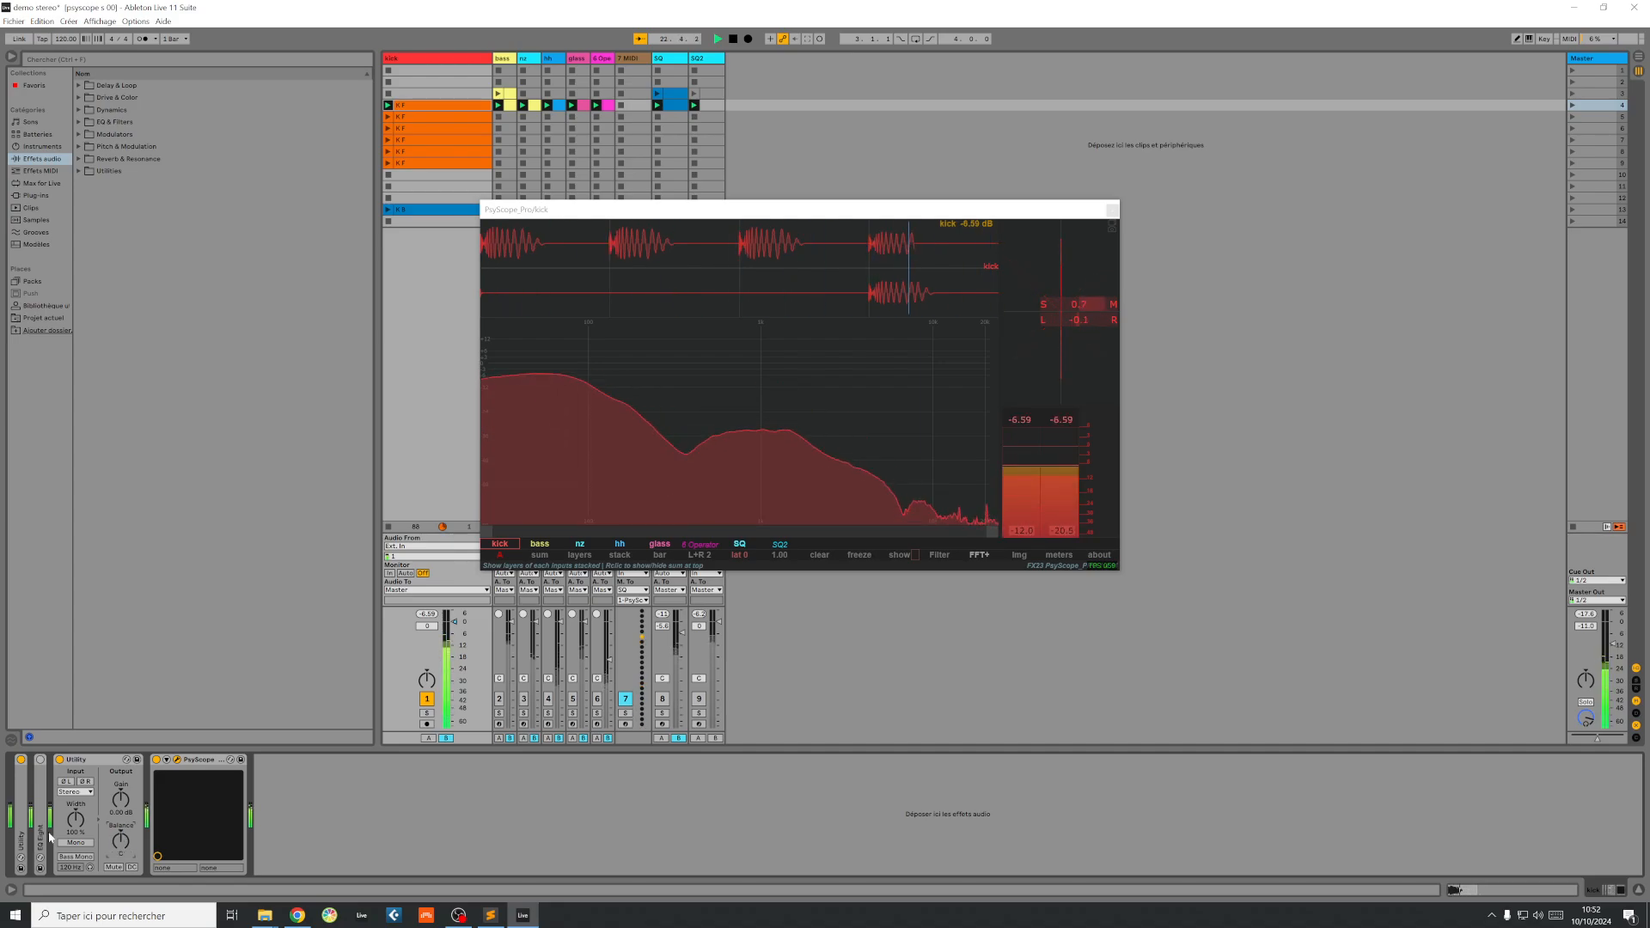
Step: Unfold EQ Eight on the kick track, set its scale to 34 % and switch it on
double_click(41, 767)
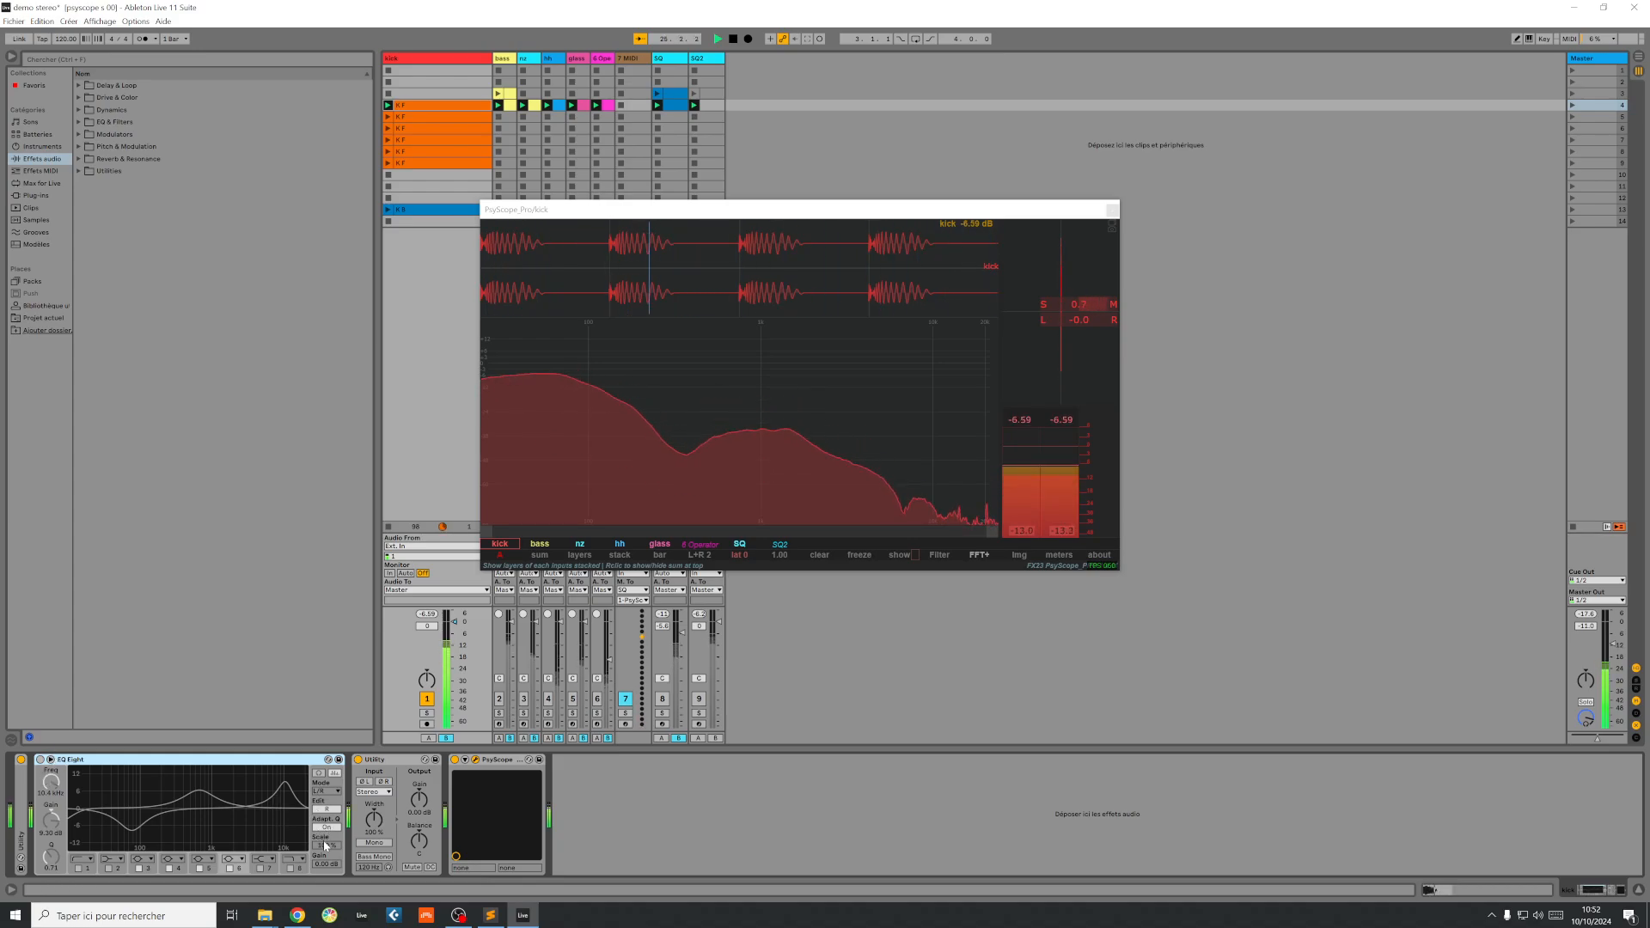
drag(329, 851, 329, 894)
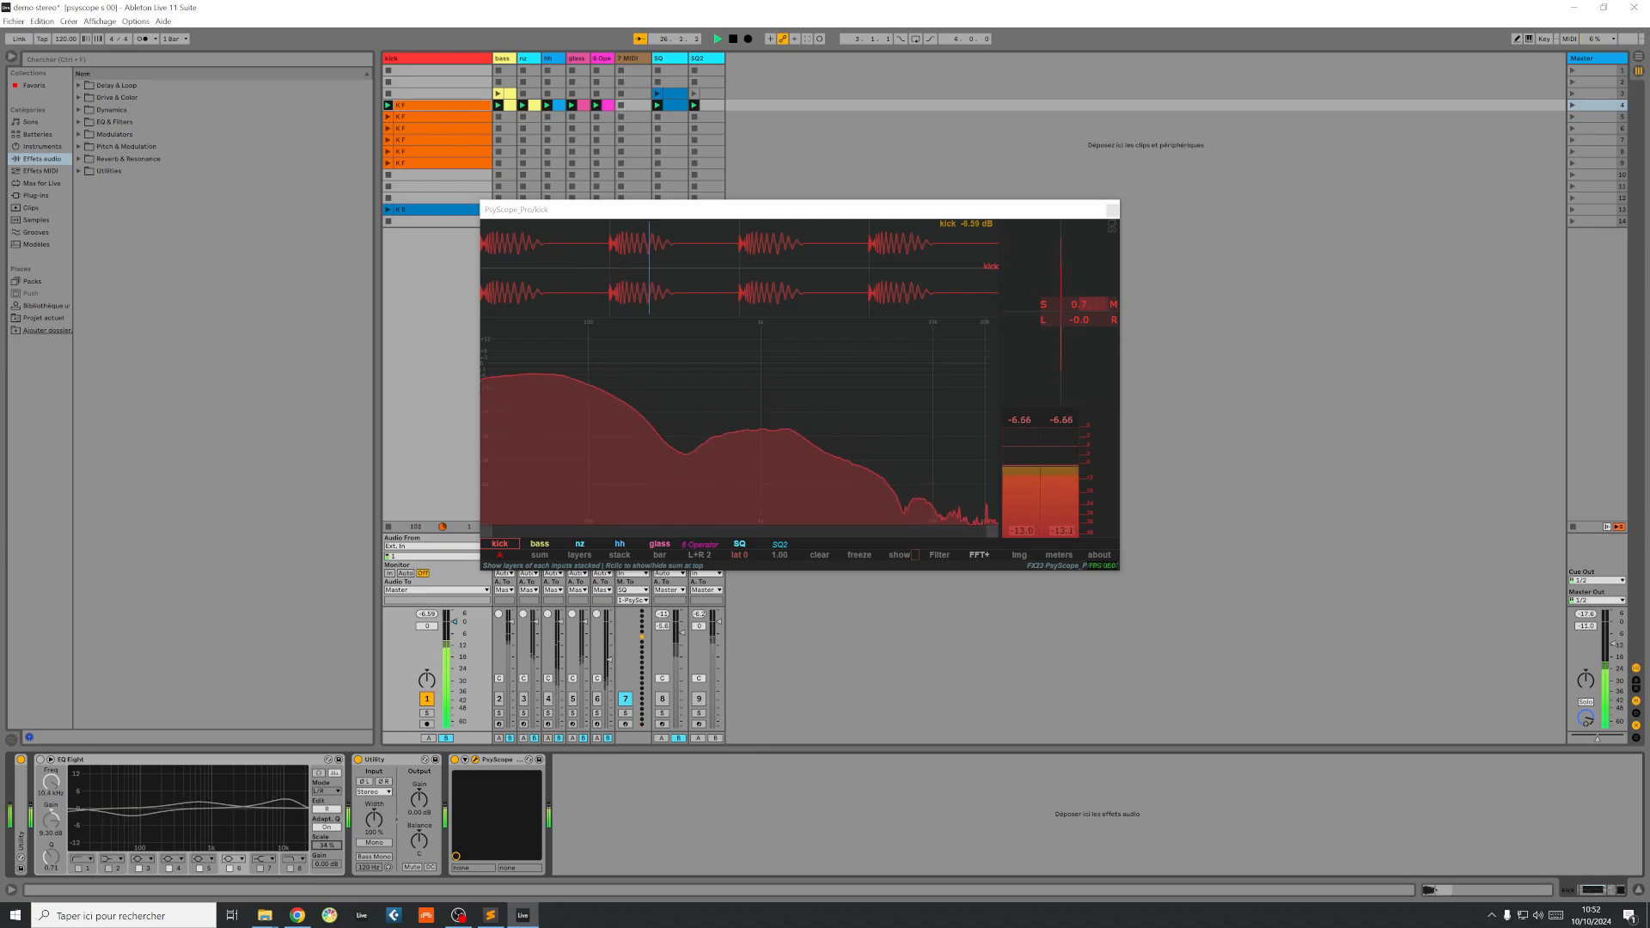
click(39, 760)
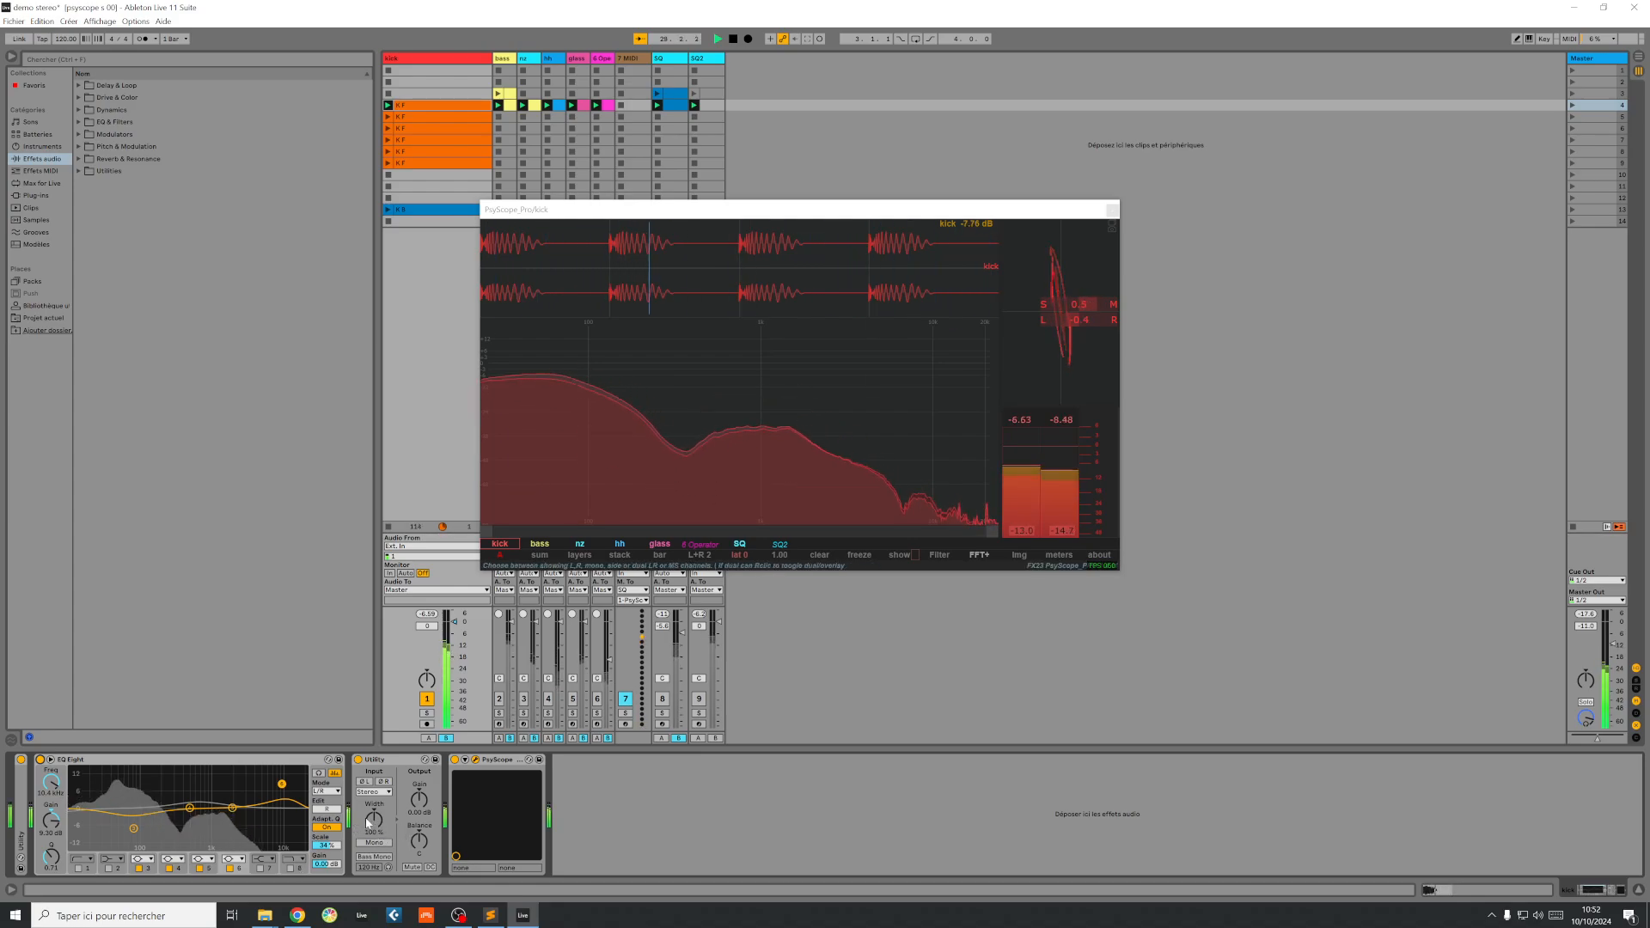
Step: Widen the kick's Utility width to 400 %, and restore it to 100 % with EQ Eight switched off
drag(376, 829, 377, 748)
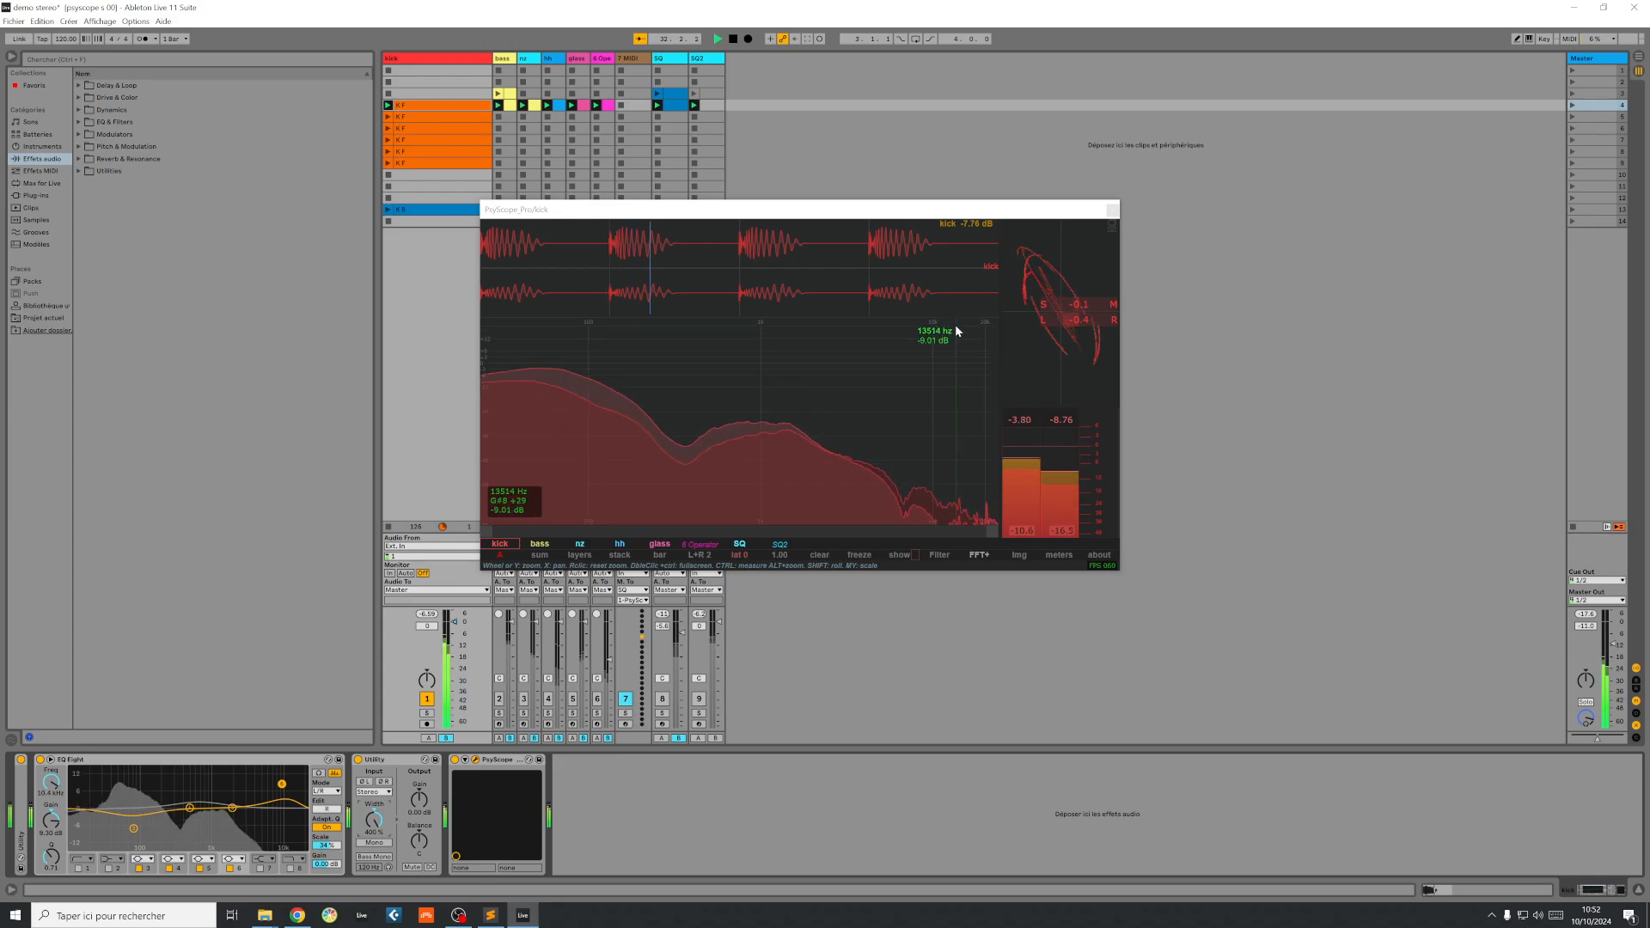
drag(375, 816, 375, 844)
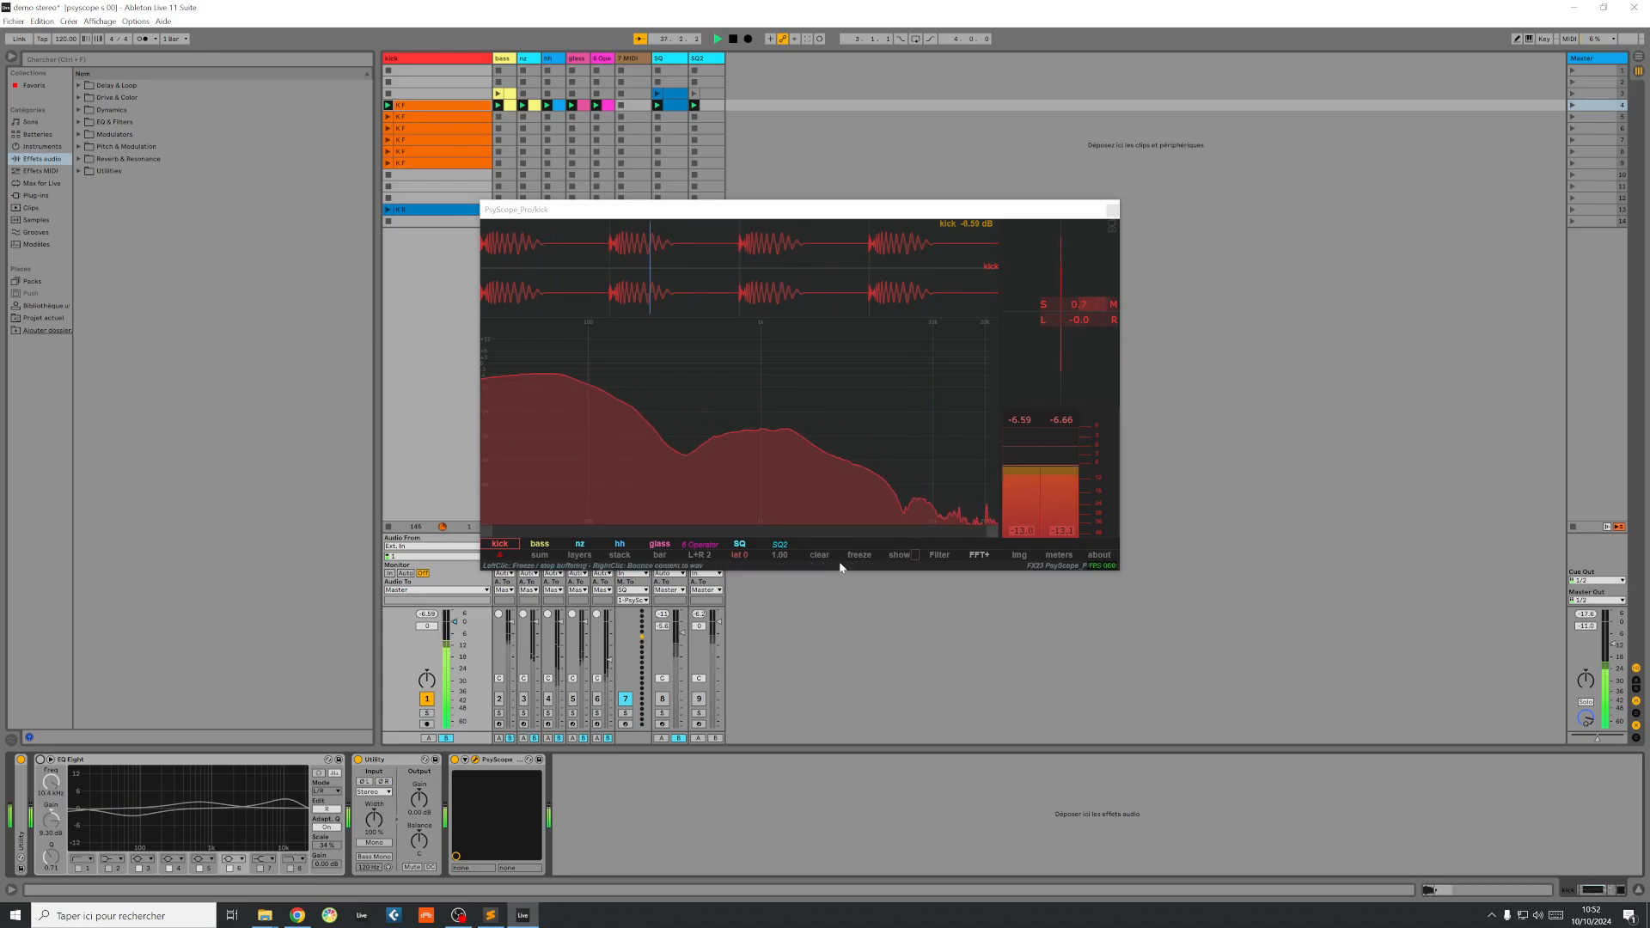
Step: Turn on the stereo analyser in PsyScope in place of the frequency spectrum
click(896, 555)
mouse_move(940, 395)
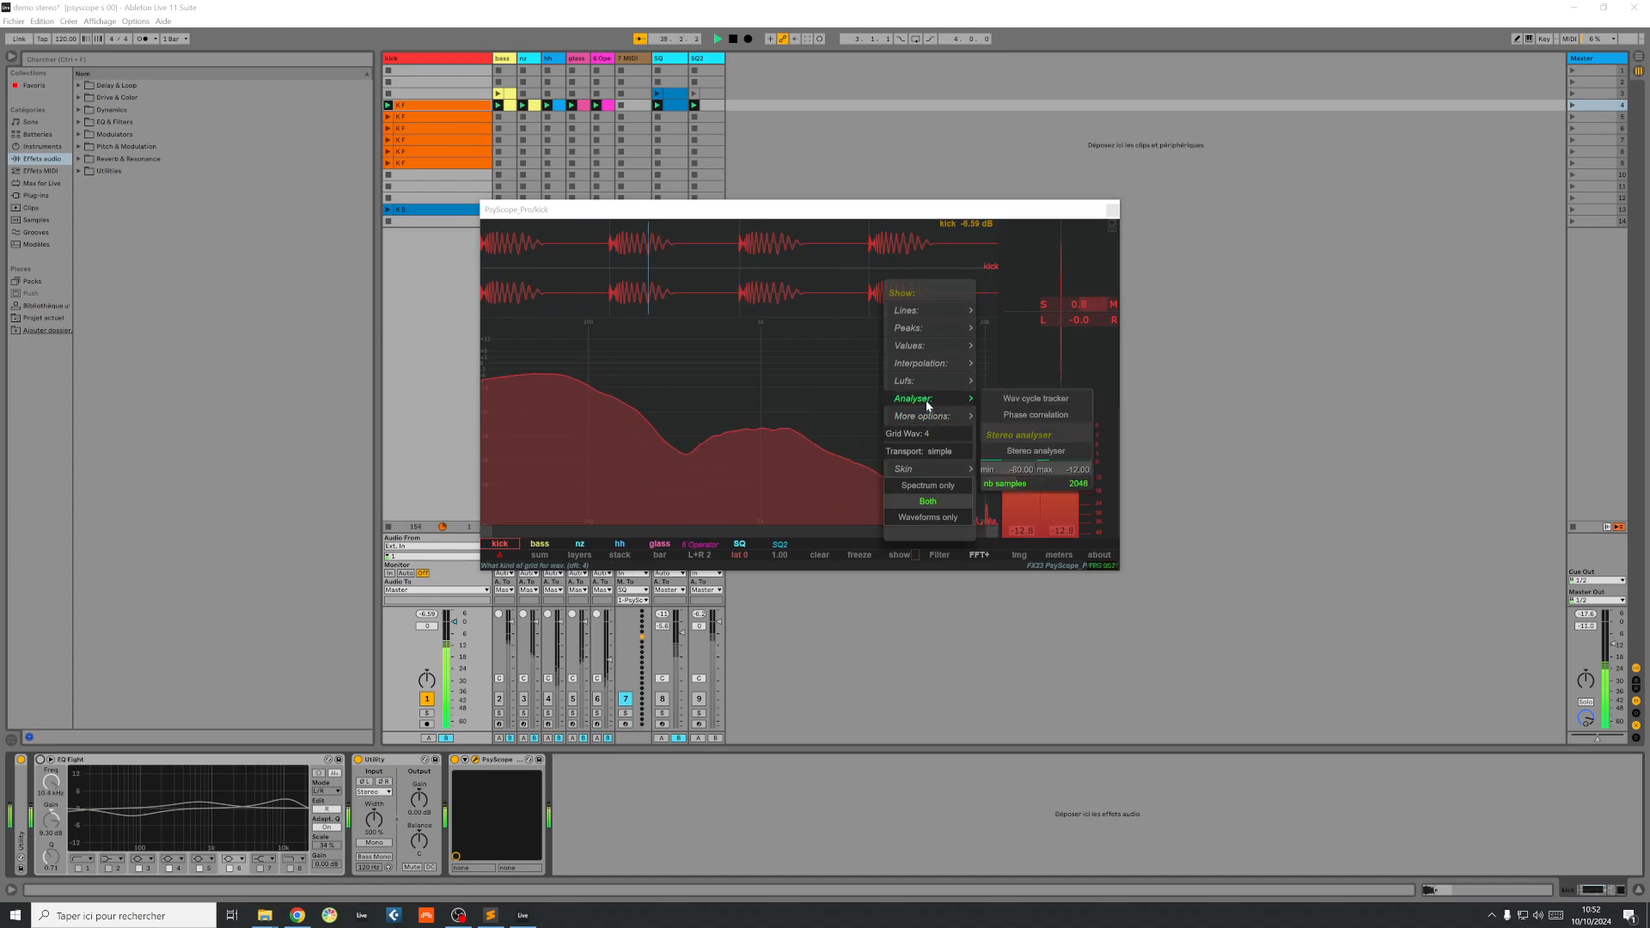
click(1040, 456)
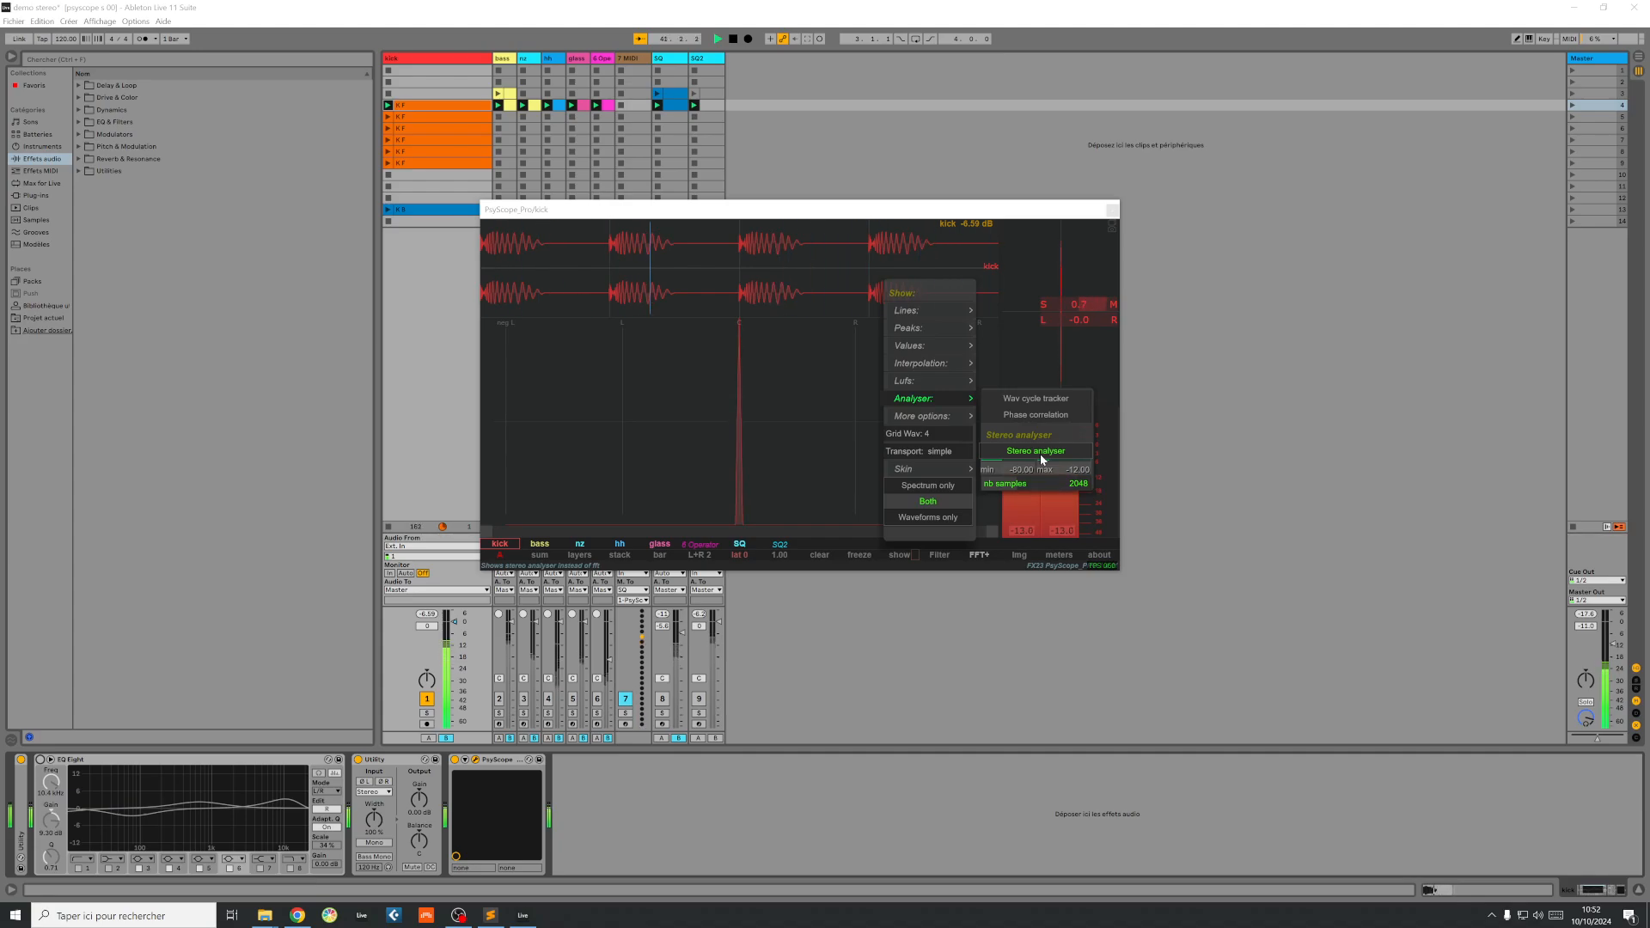
click(774, 477)
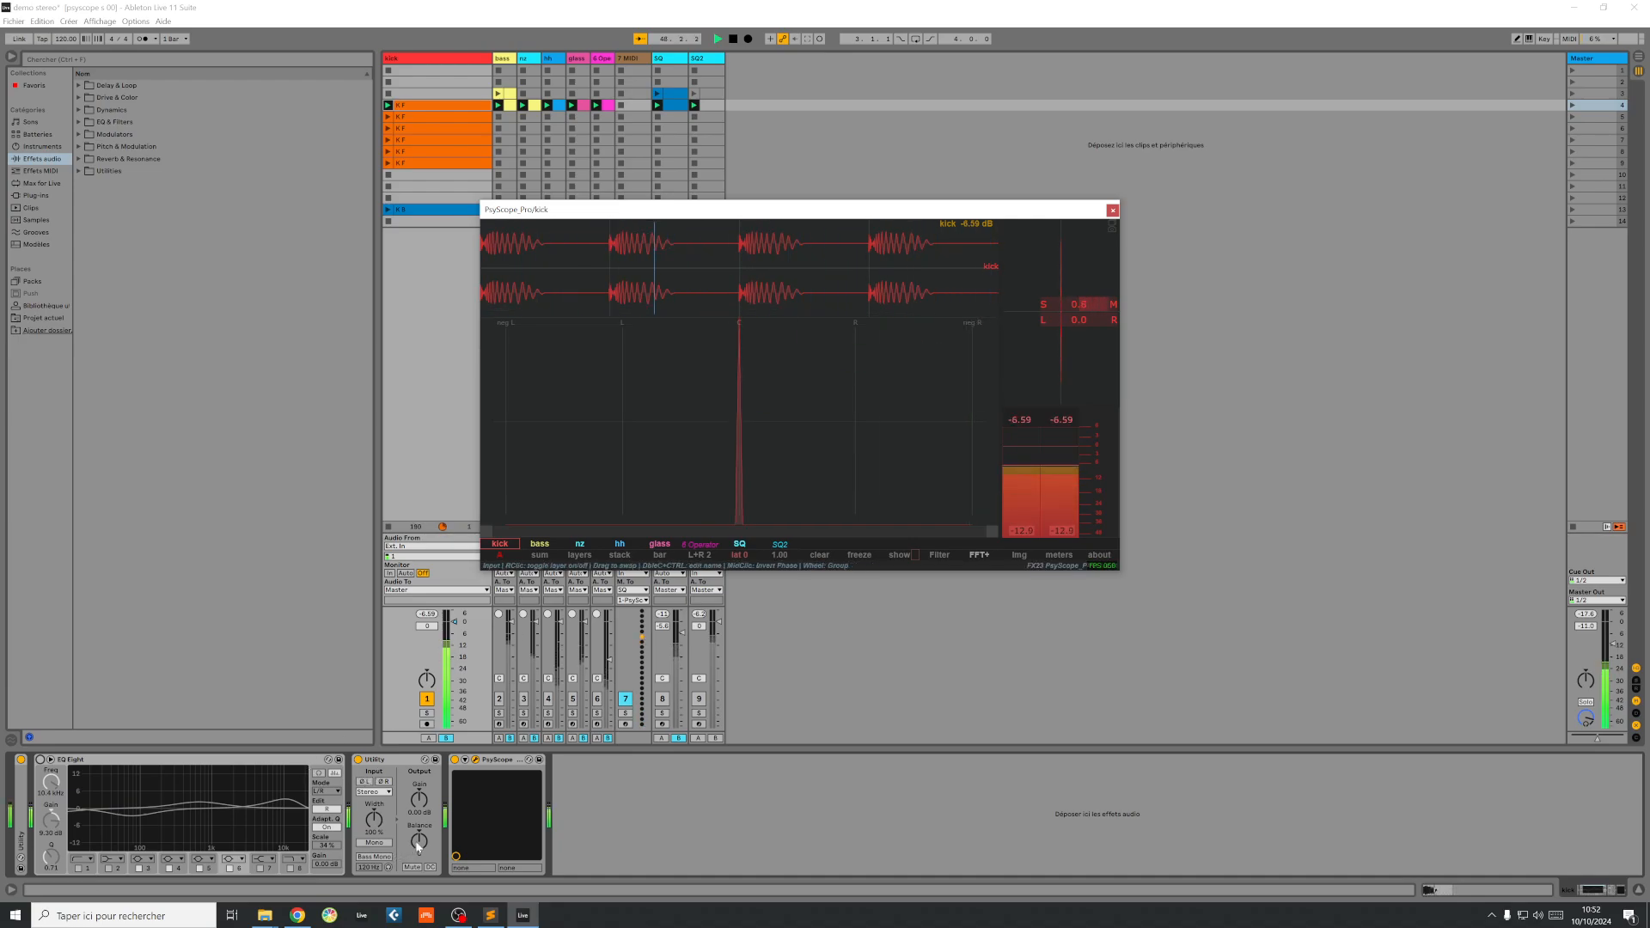
Step: Move the kick's Utility balance to the left to test the stereo analyser, and return it to centre
drag(424, 848, 424, 816)
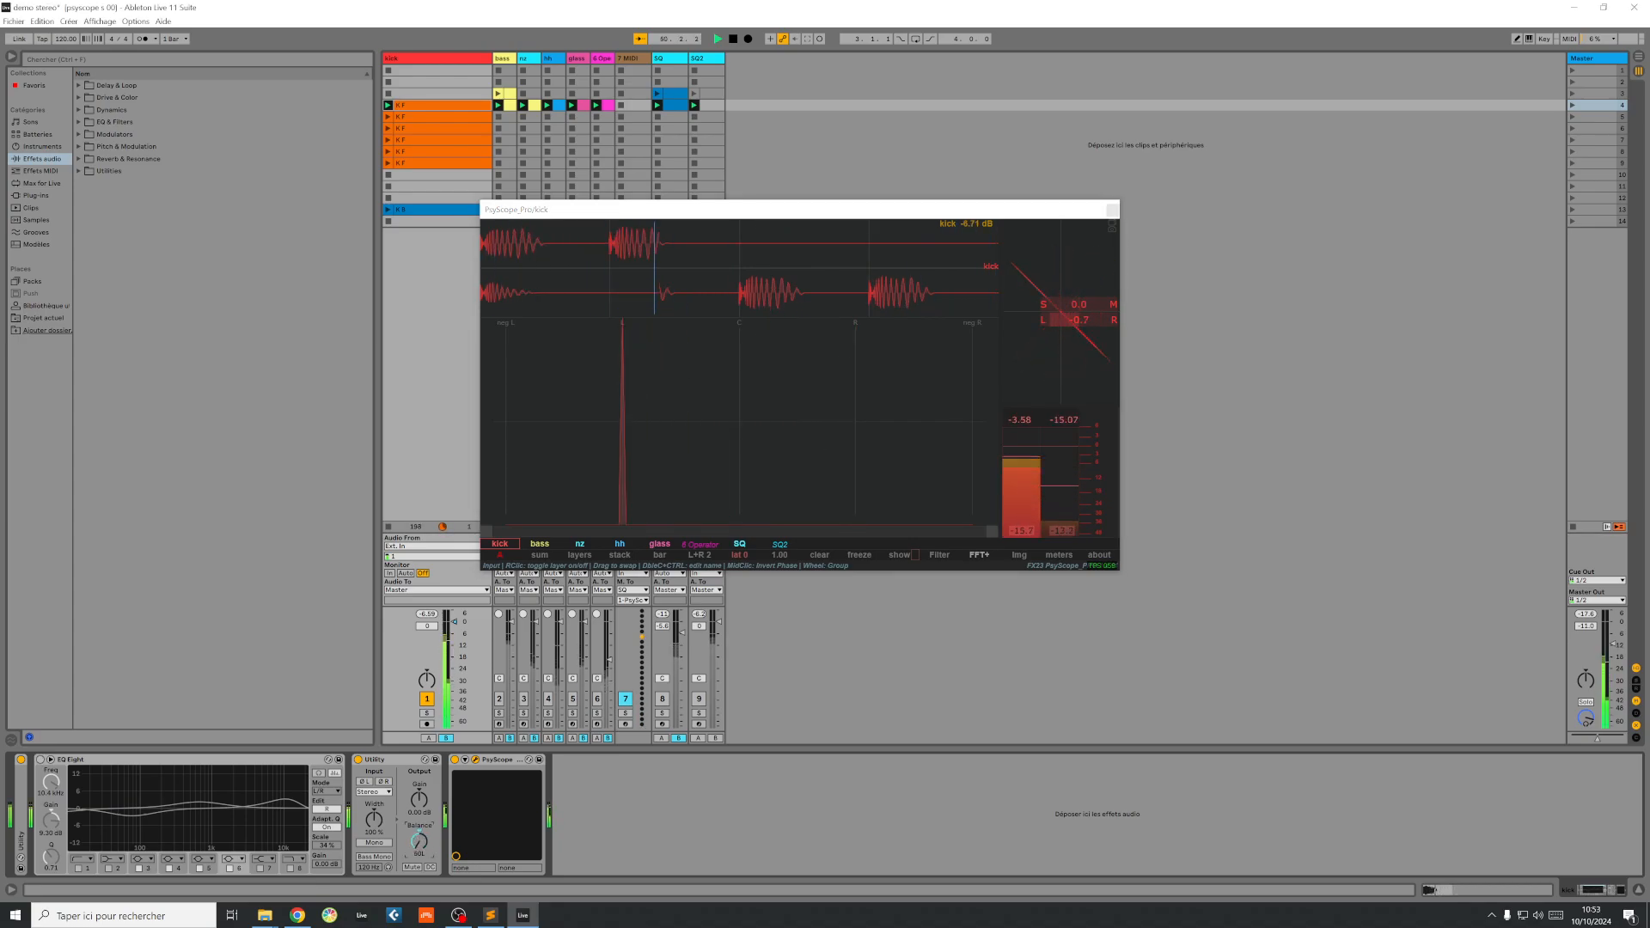
drag(418, 820, 417, 827)
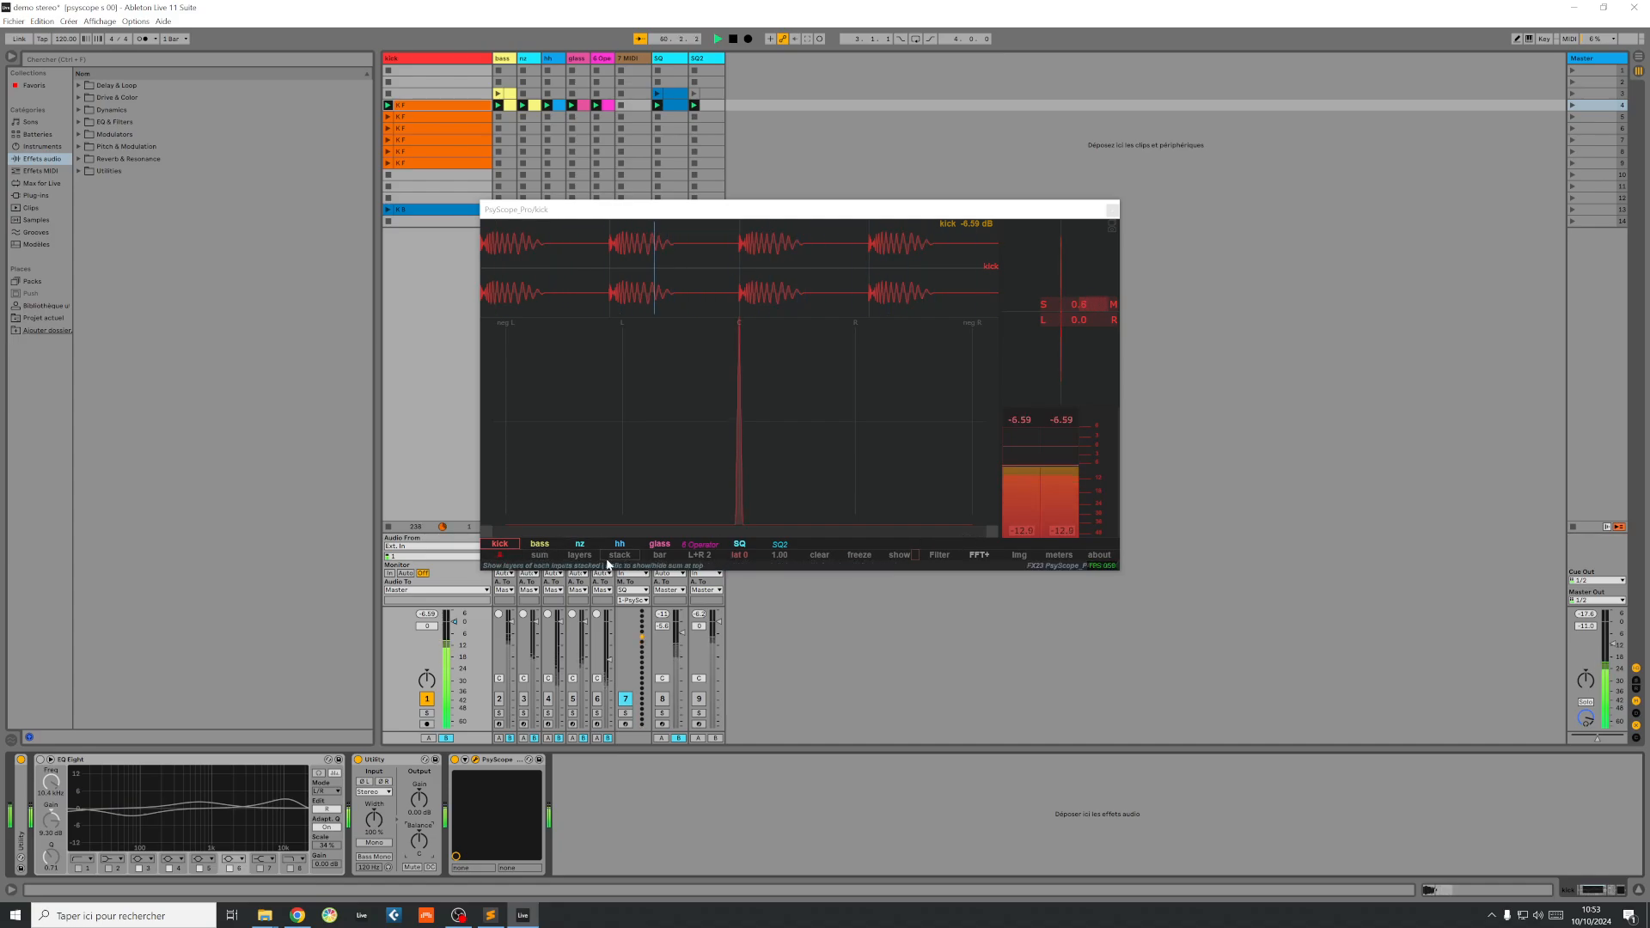
Step: Activate the bass track, show its signal in PsyScope and select the track to display its devices
click(499, 700)
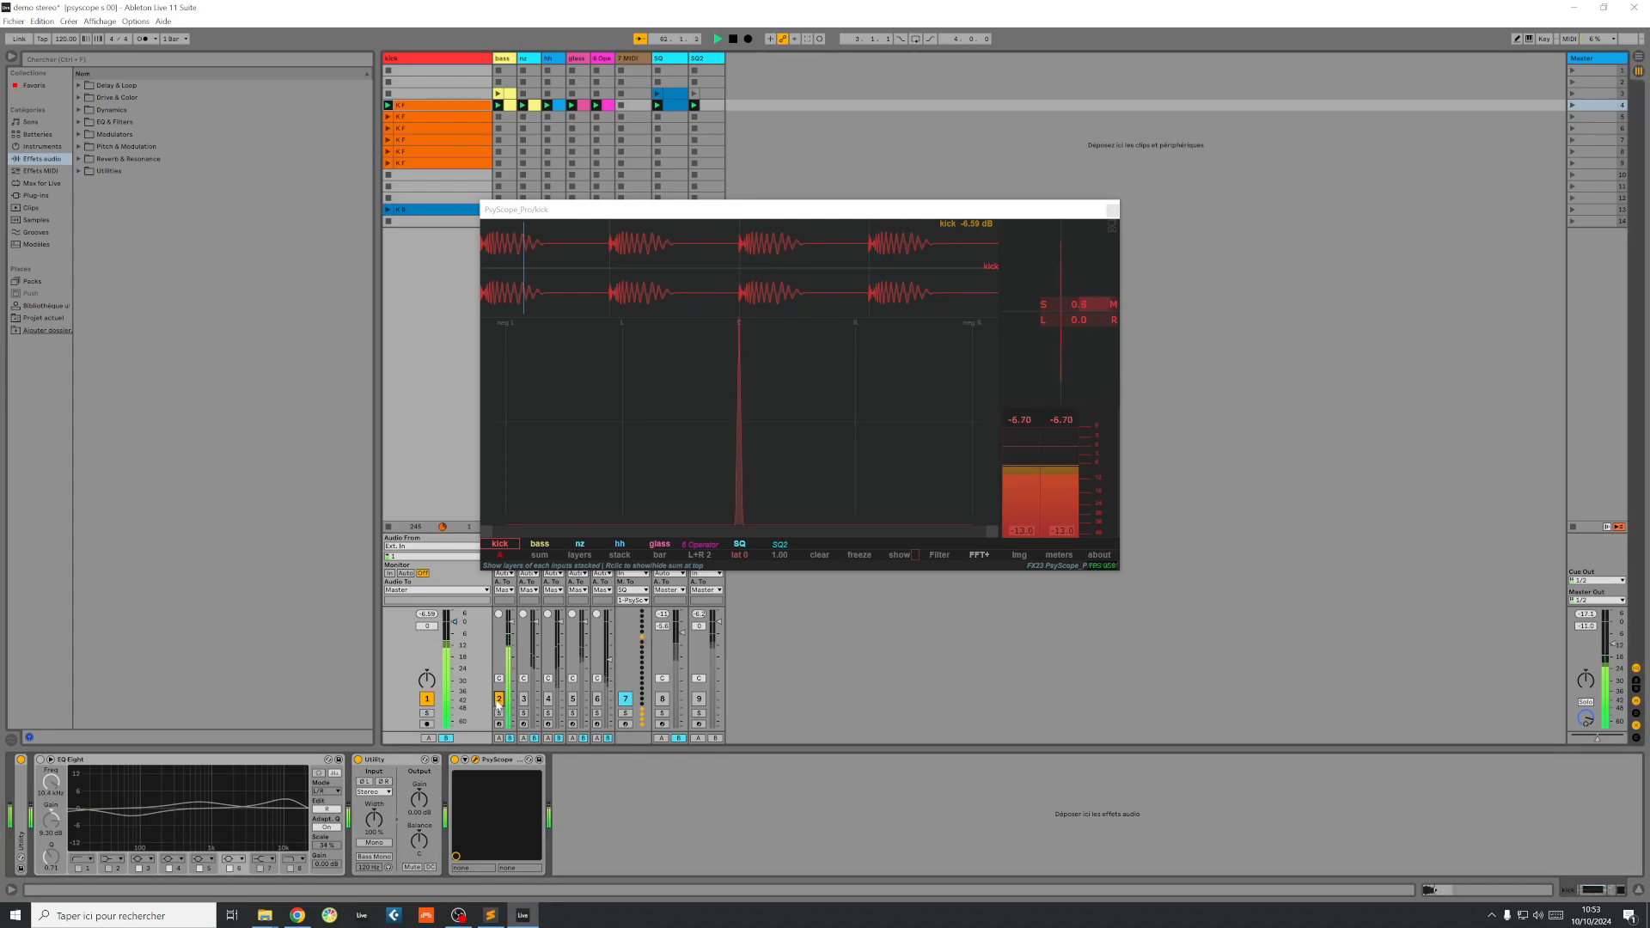
click(550, 550)
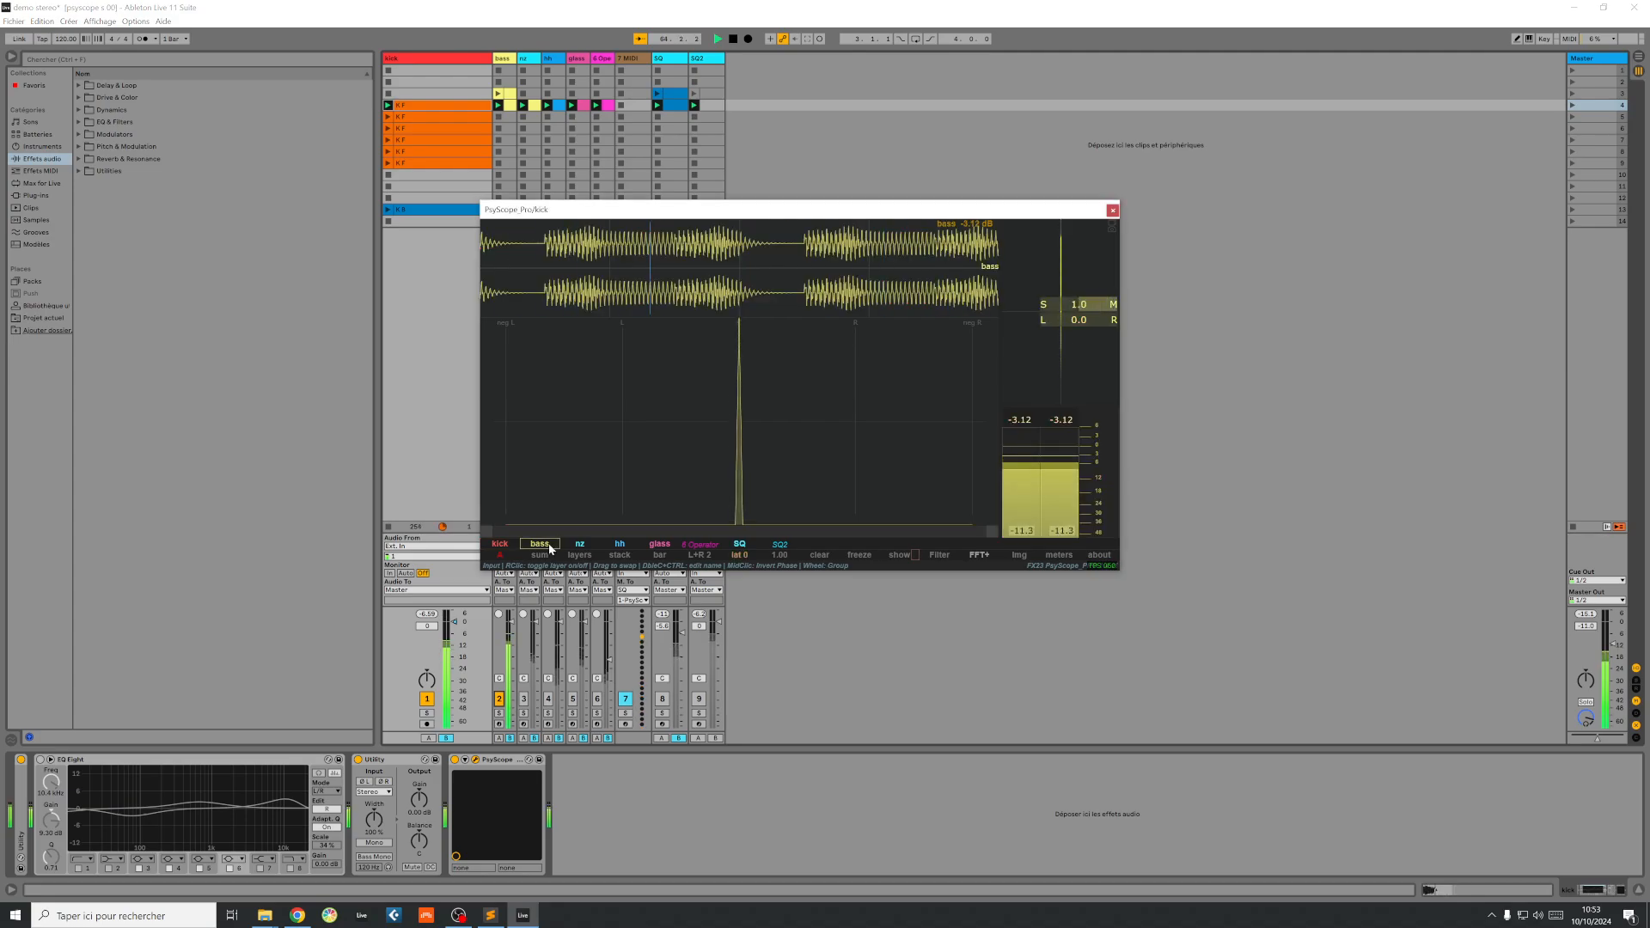
click(505, 59)
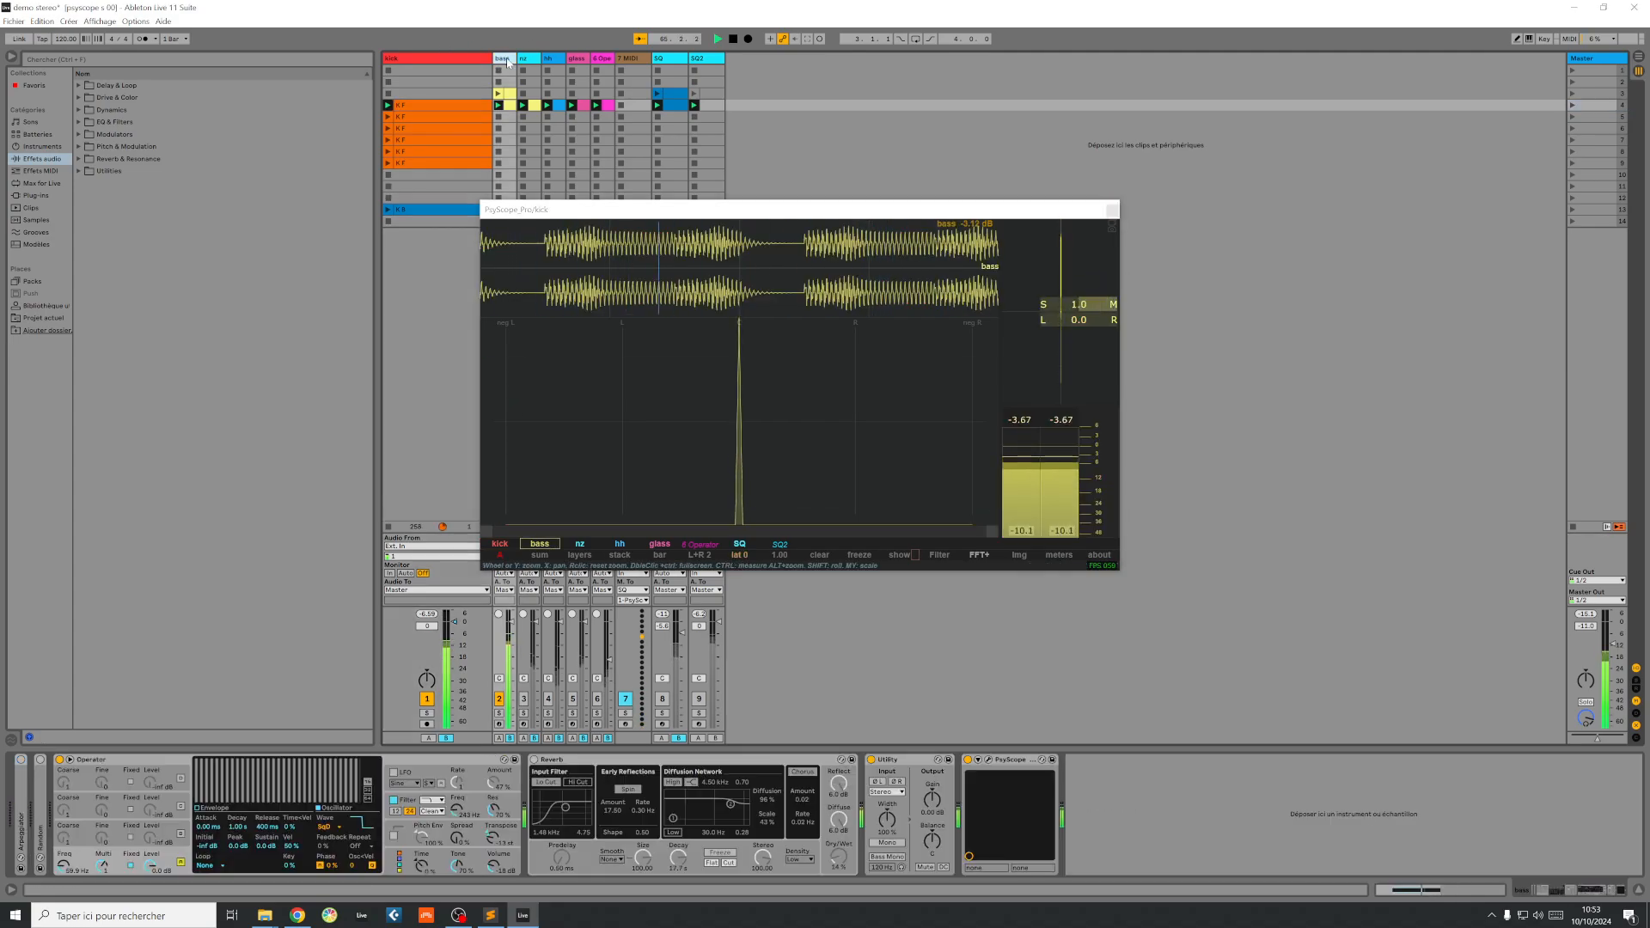
Step: Switch the bass track's Reverb on to compare its stereo image, and switch it off again
click(532, 760)
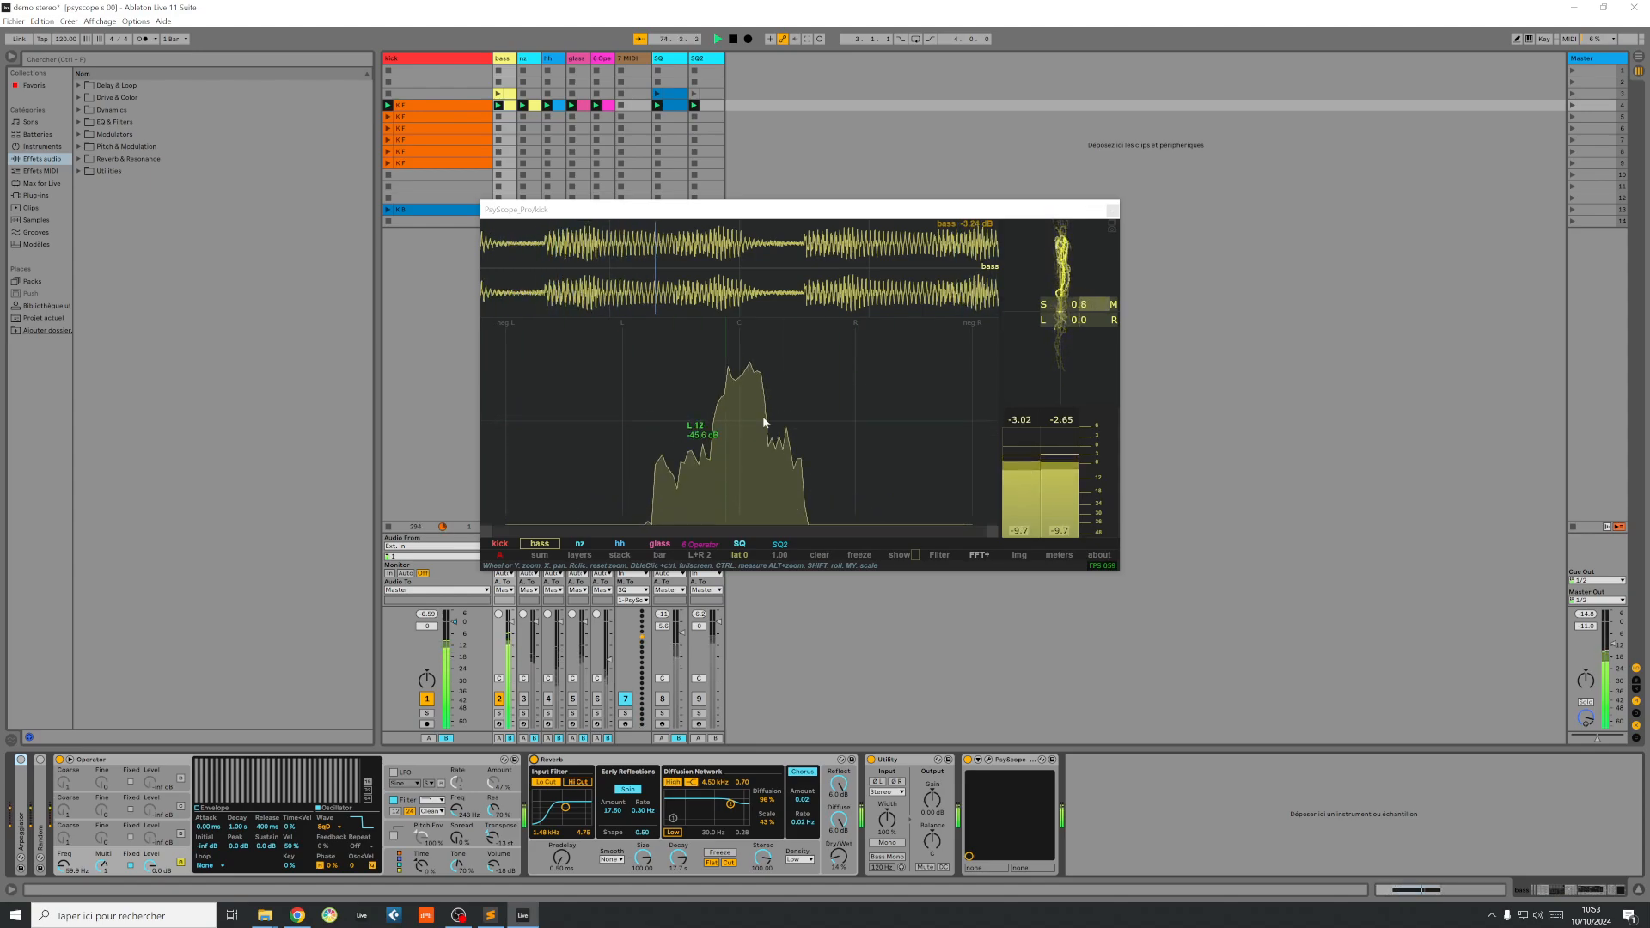
click(533, 760)
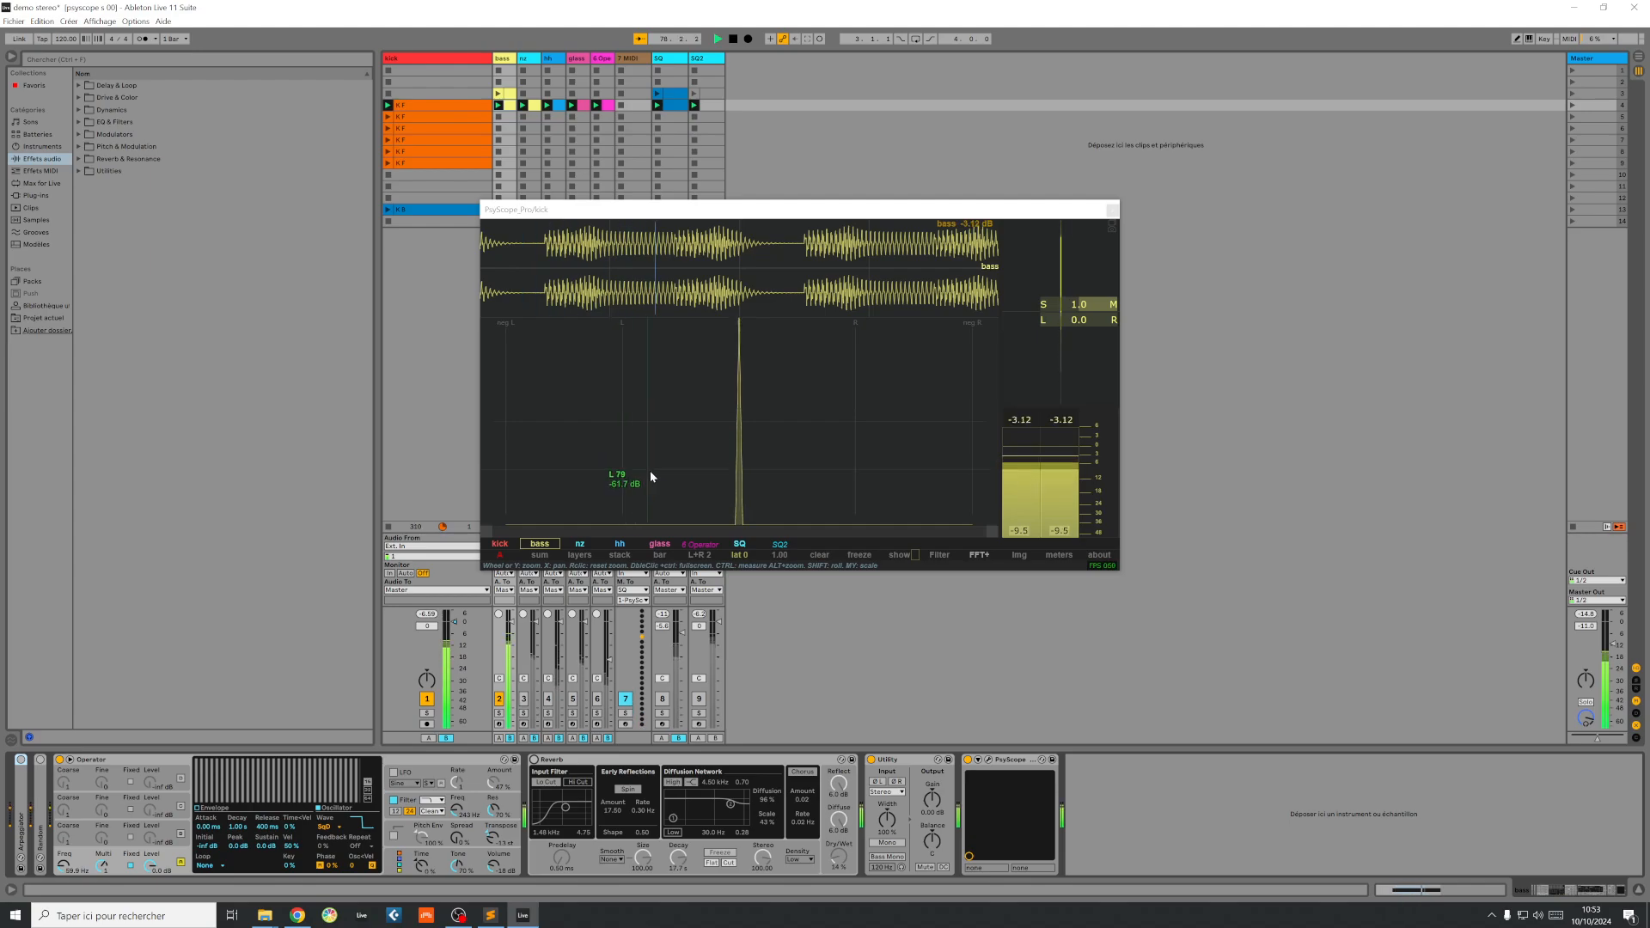
Step: Add stereo spread to the bass track's Operator and invert the right channel's phase in its Utility
click(461, 844)
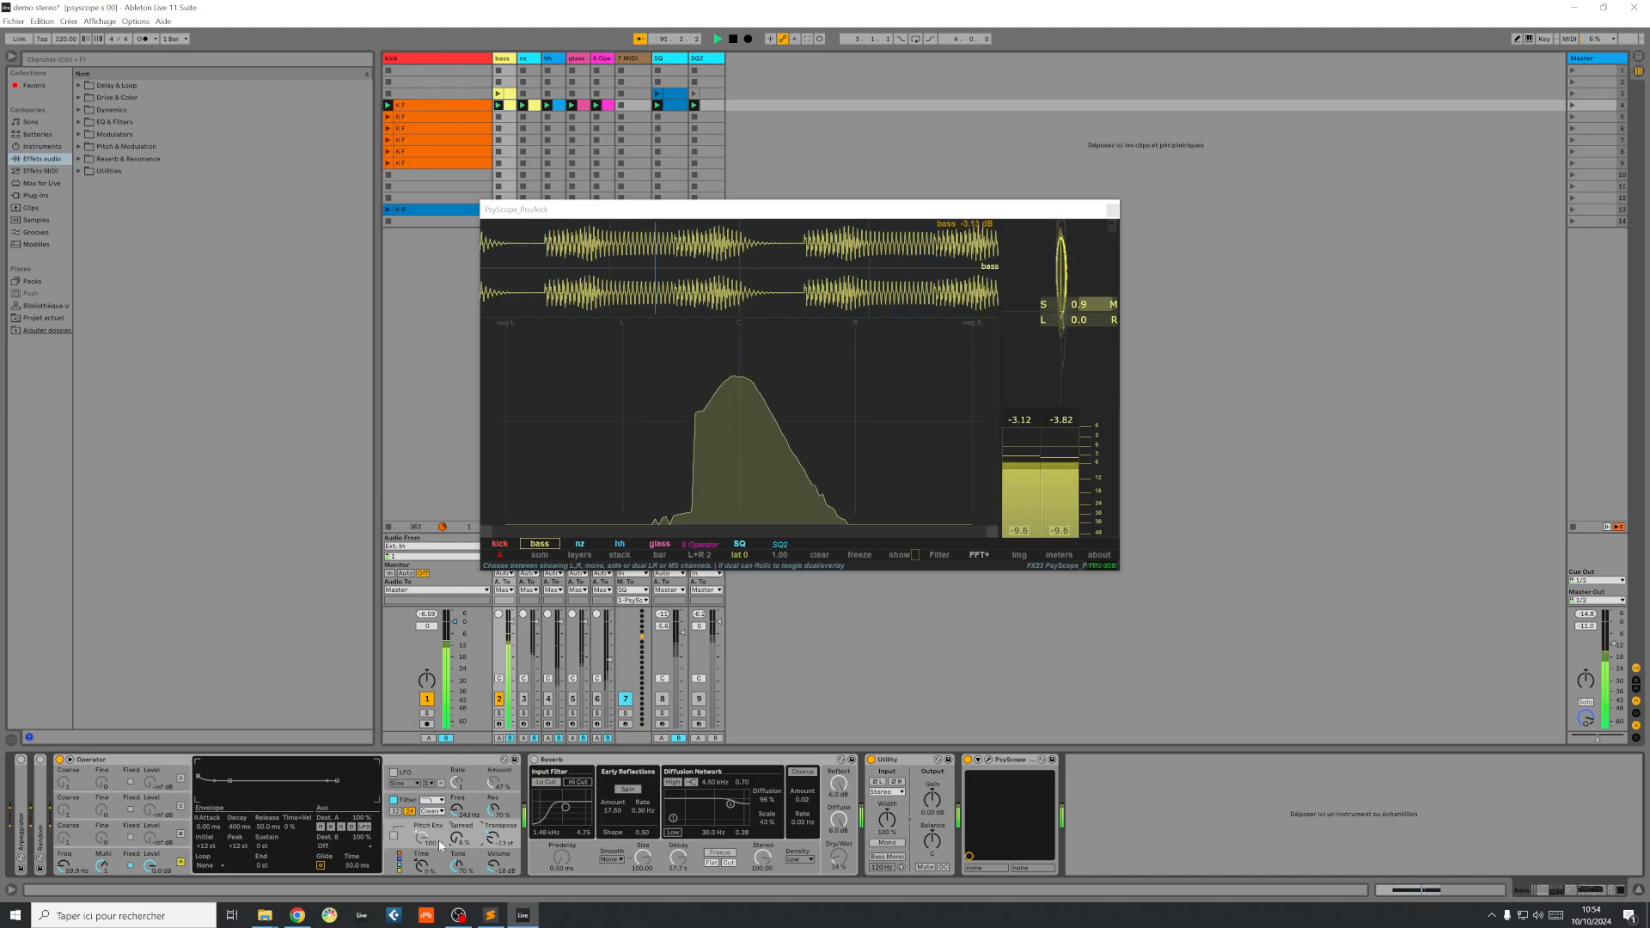
click(896, 782)
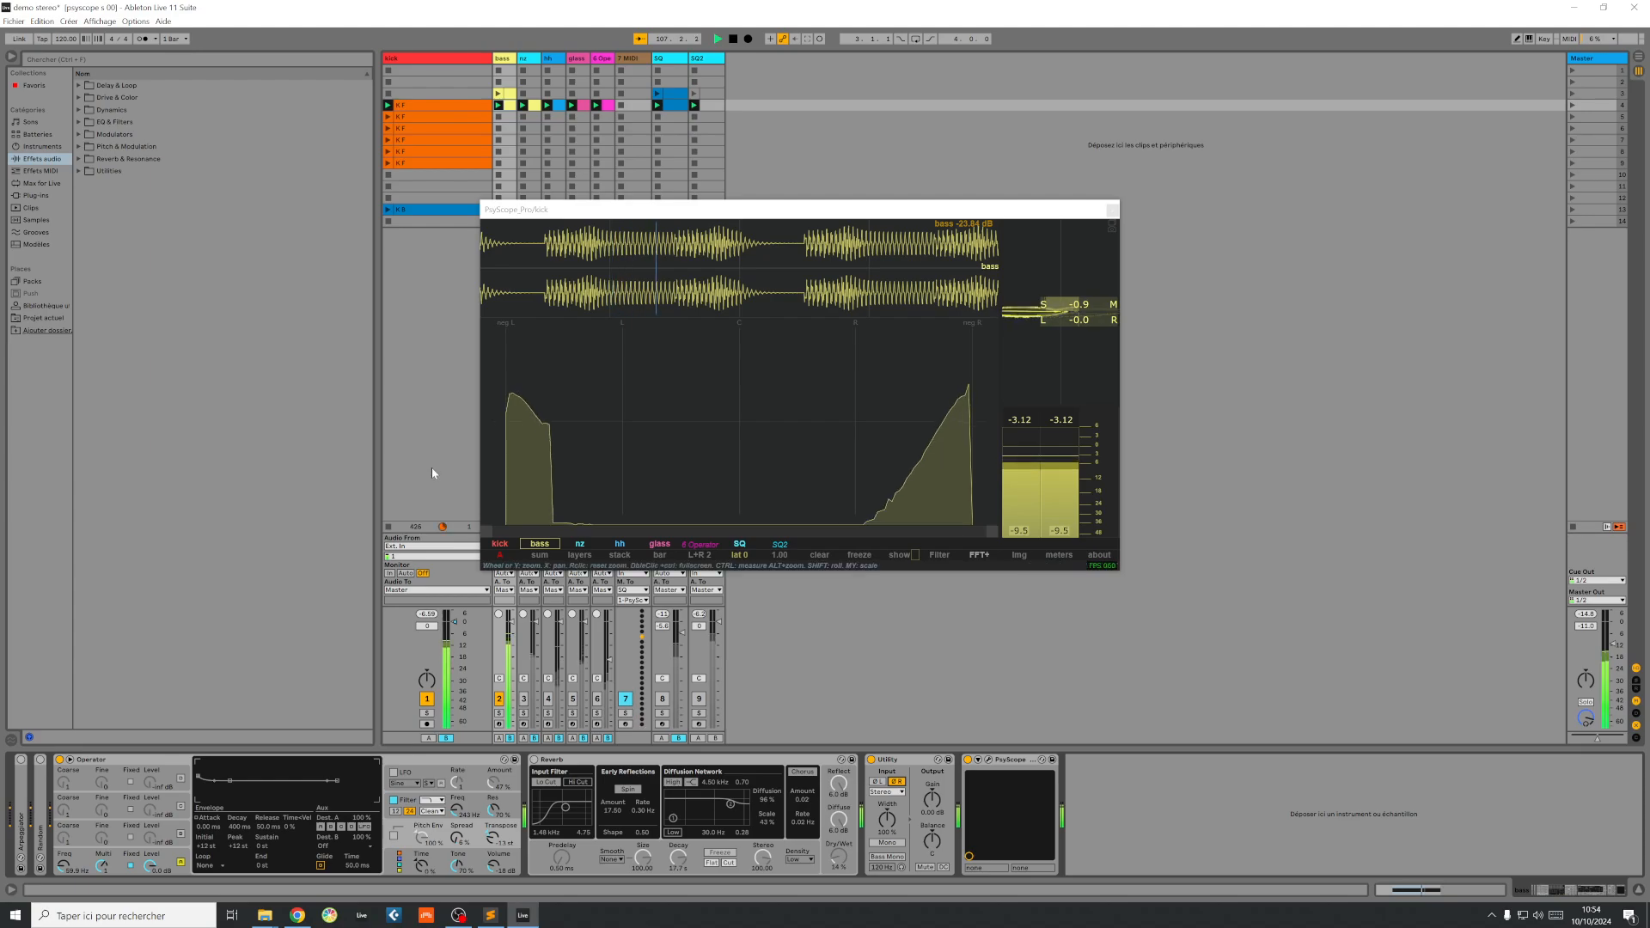
Step: Show the nz signal in PsyScope, try the nz track on and off, and activate the hh track
click(580, 545)
click(523, 698)
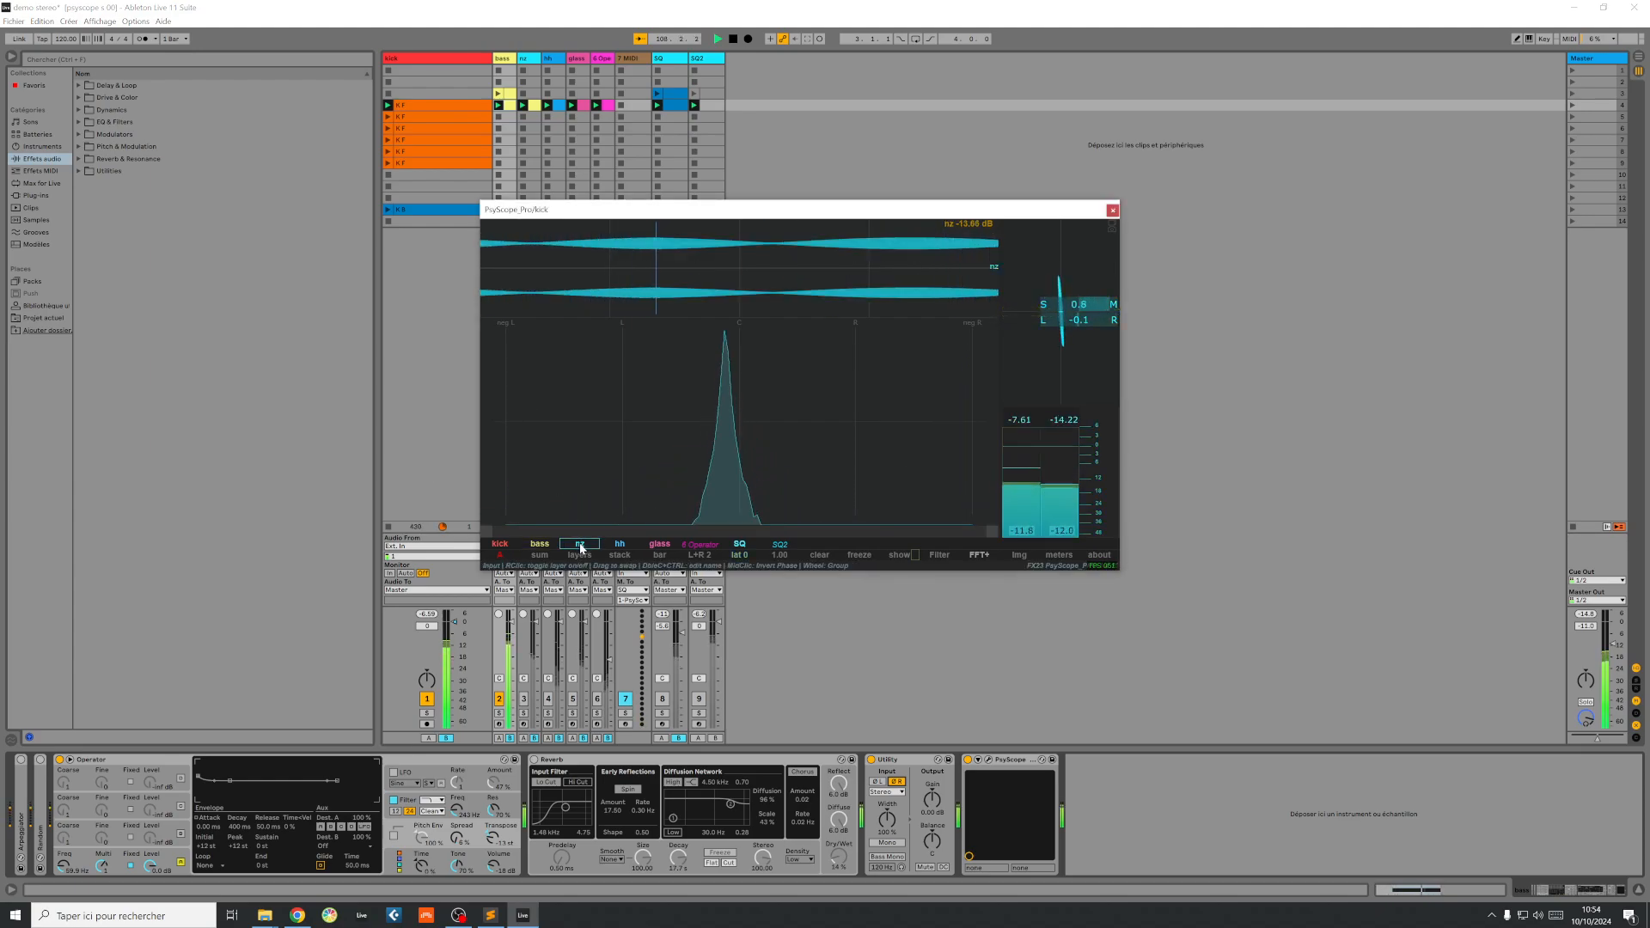
click(525, 701)
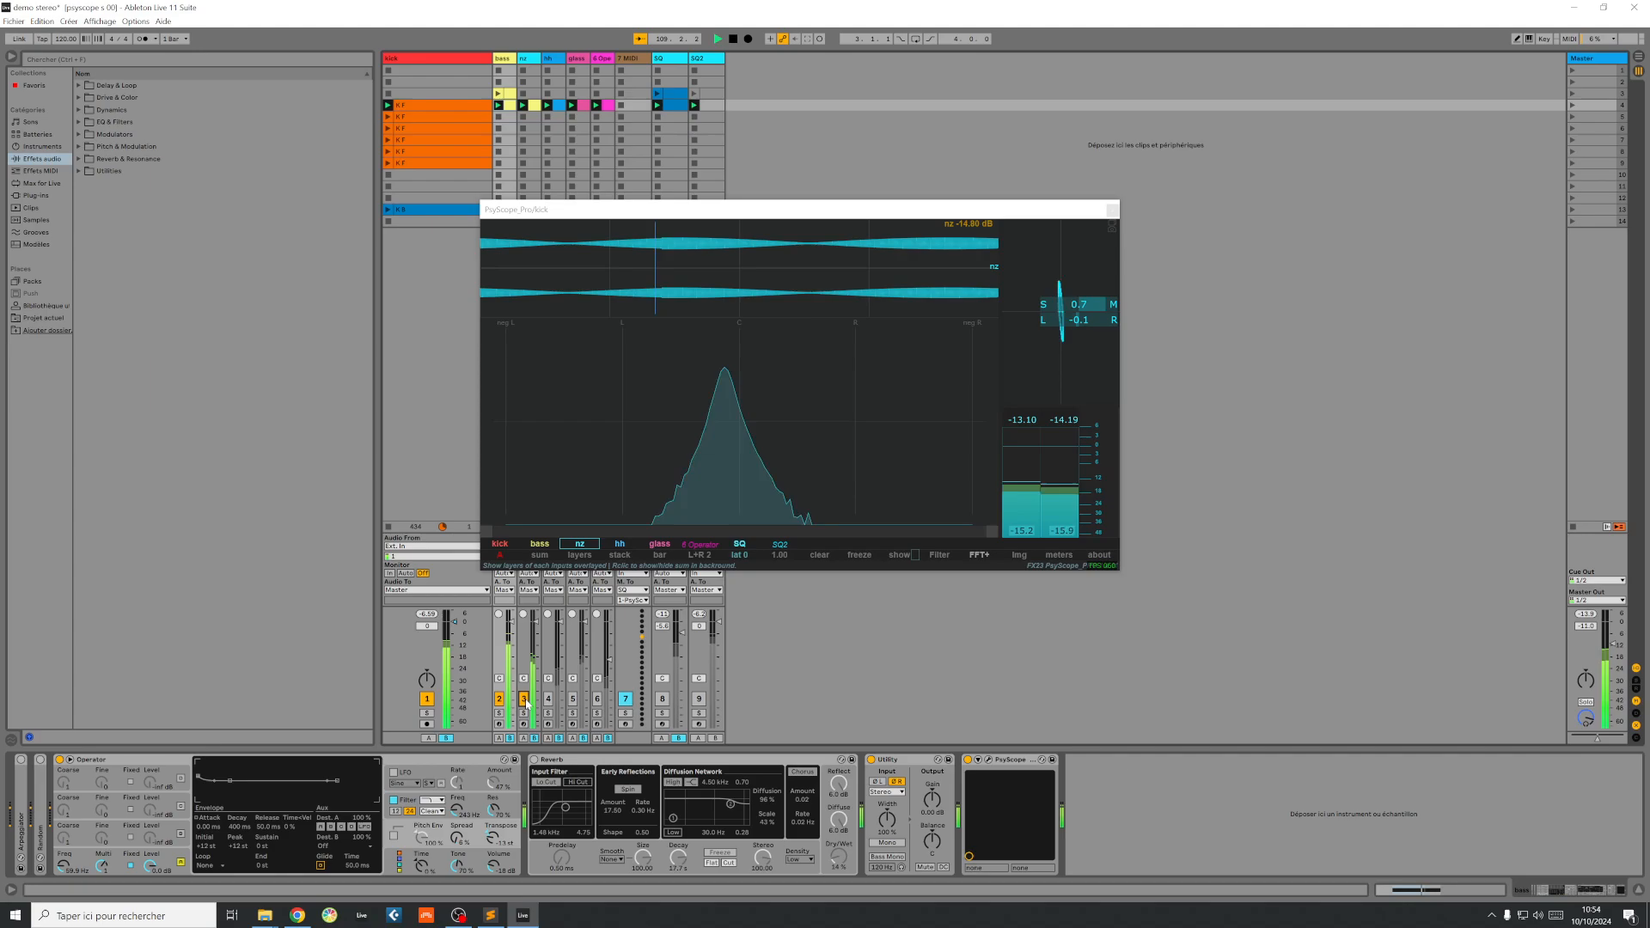
click(548, 698)
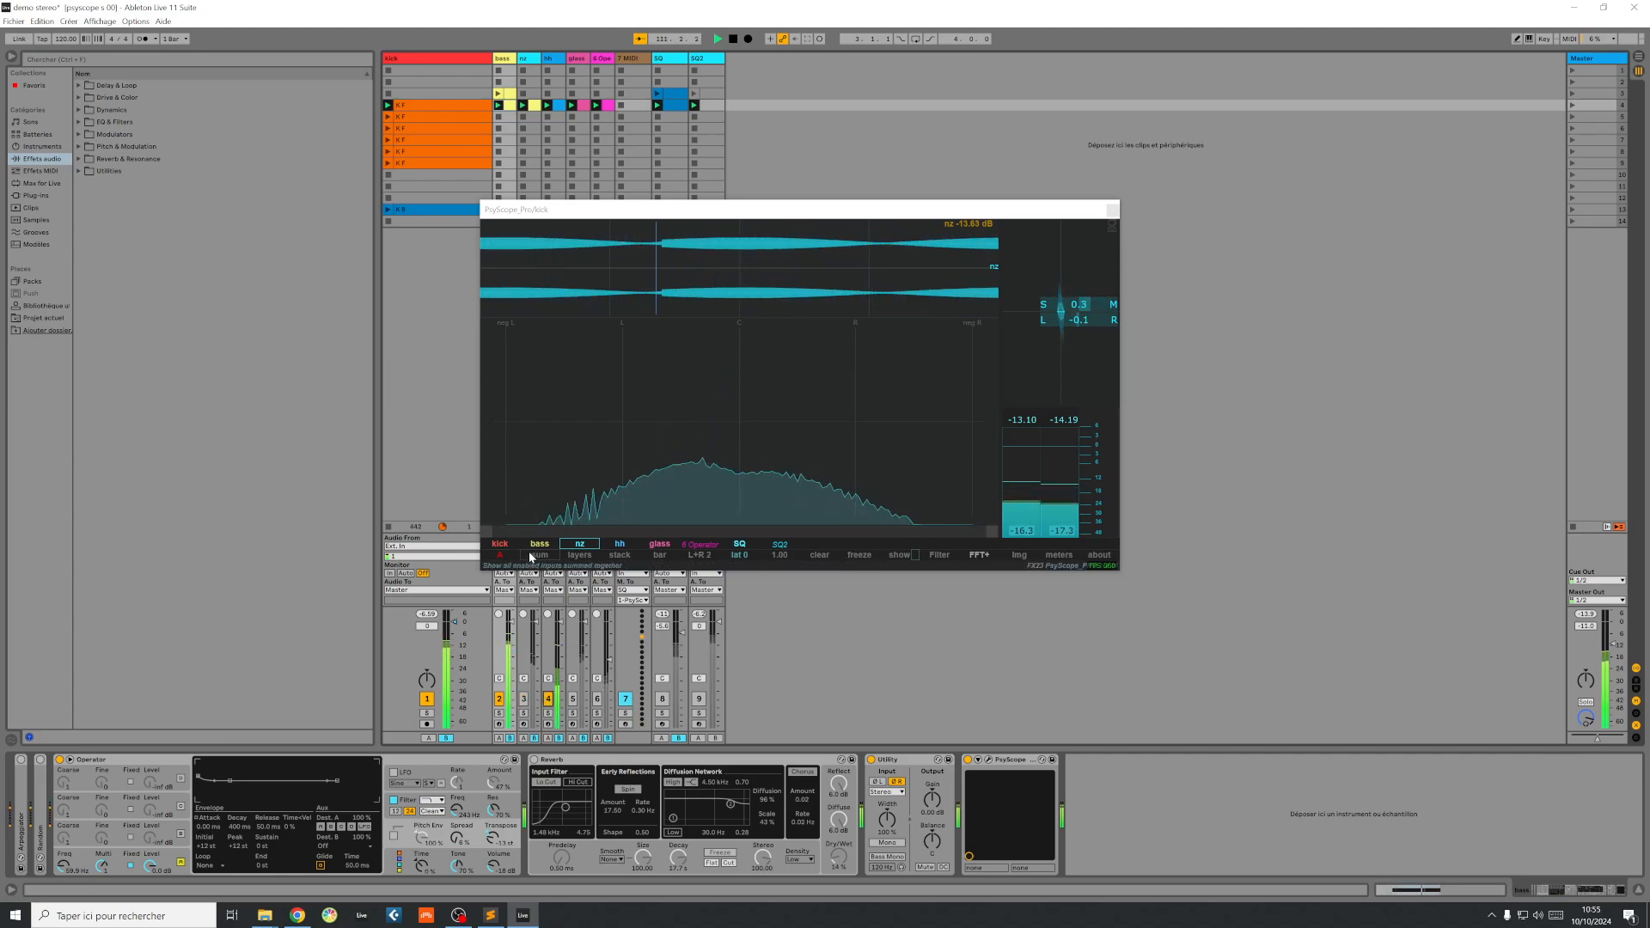
Step: Switch PsyScope to the layers view and widen the graph area by narrowing the meter section
click(585, 561)
click(585, 560)
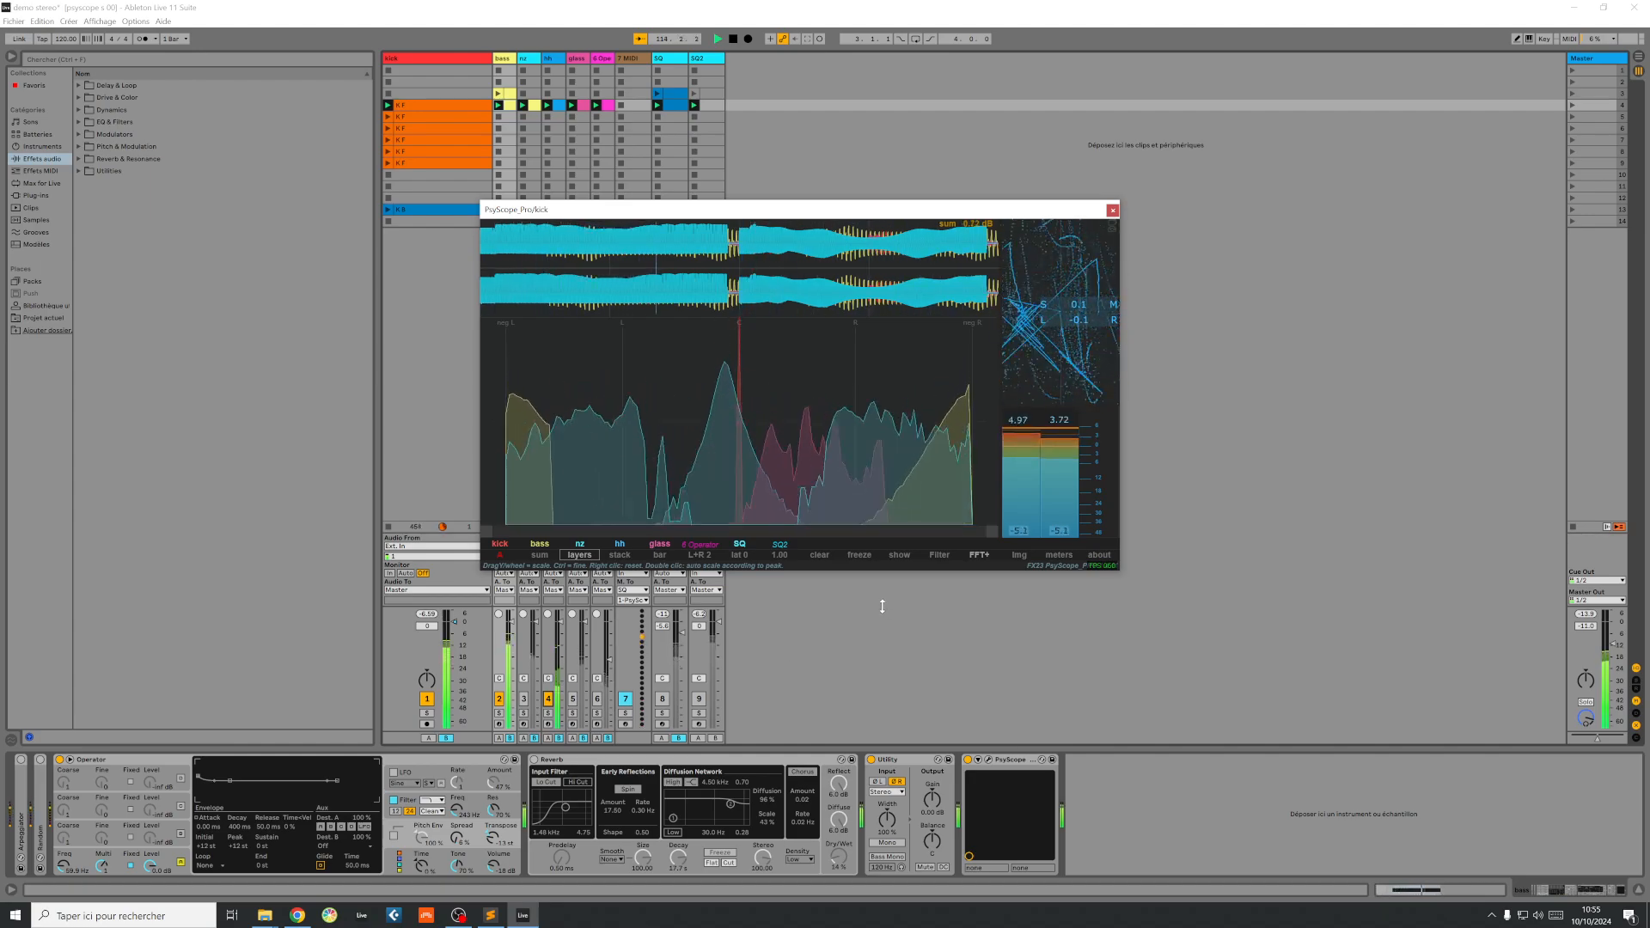
drag(1001, 370, 1069, 370)
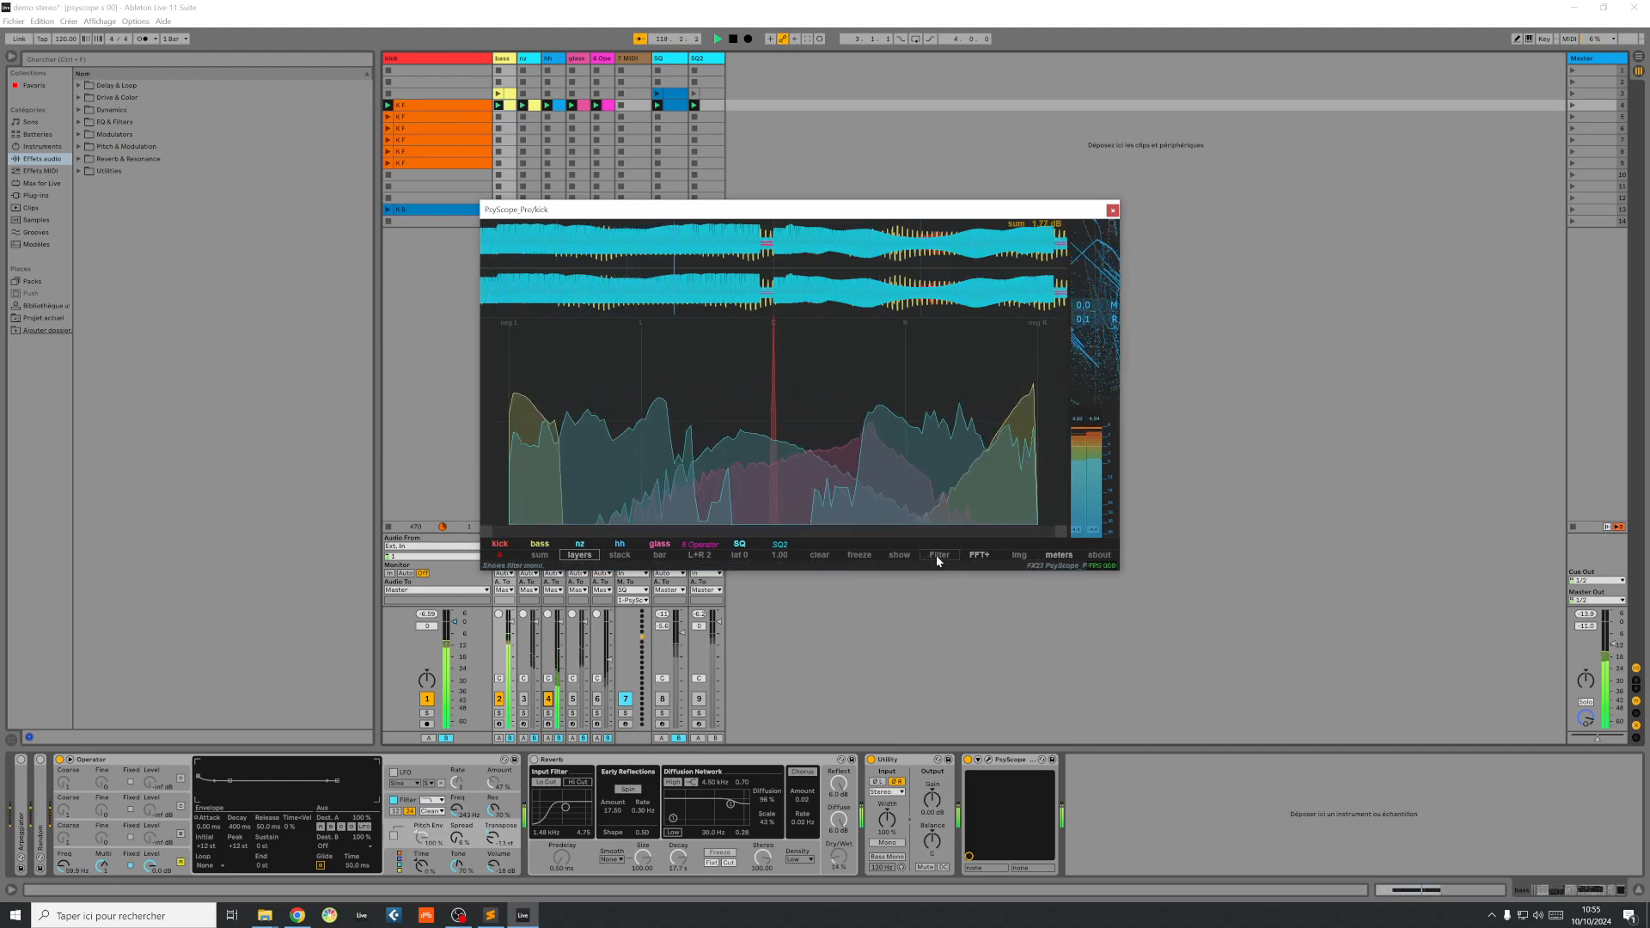
Step: Adjust the stereo analyser's minimum and maximum dB range in PsyScope's display options, with the maximum at -0.47
click(900, 555)
mouse_move(947, 404)
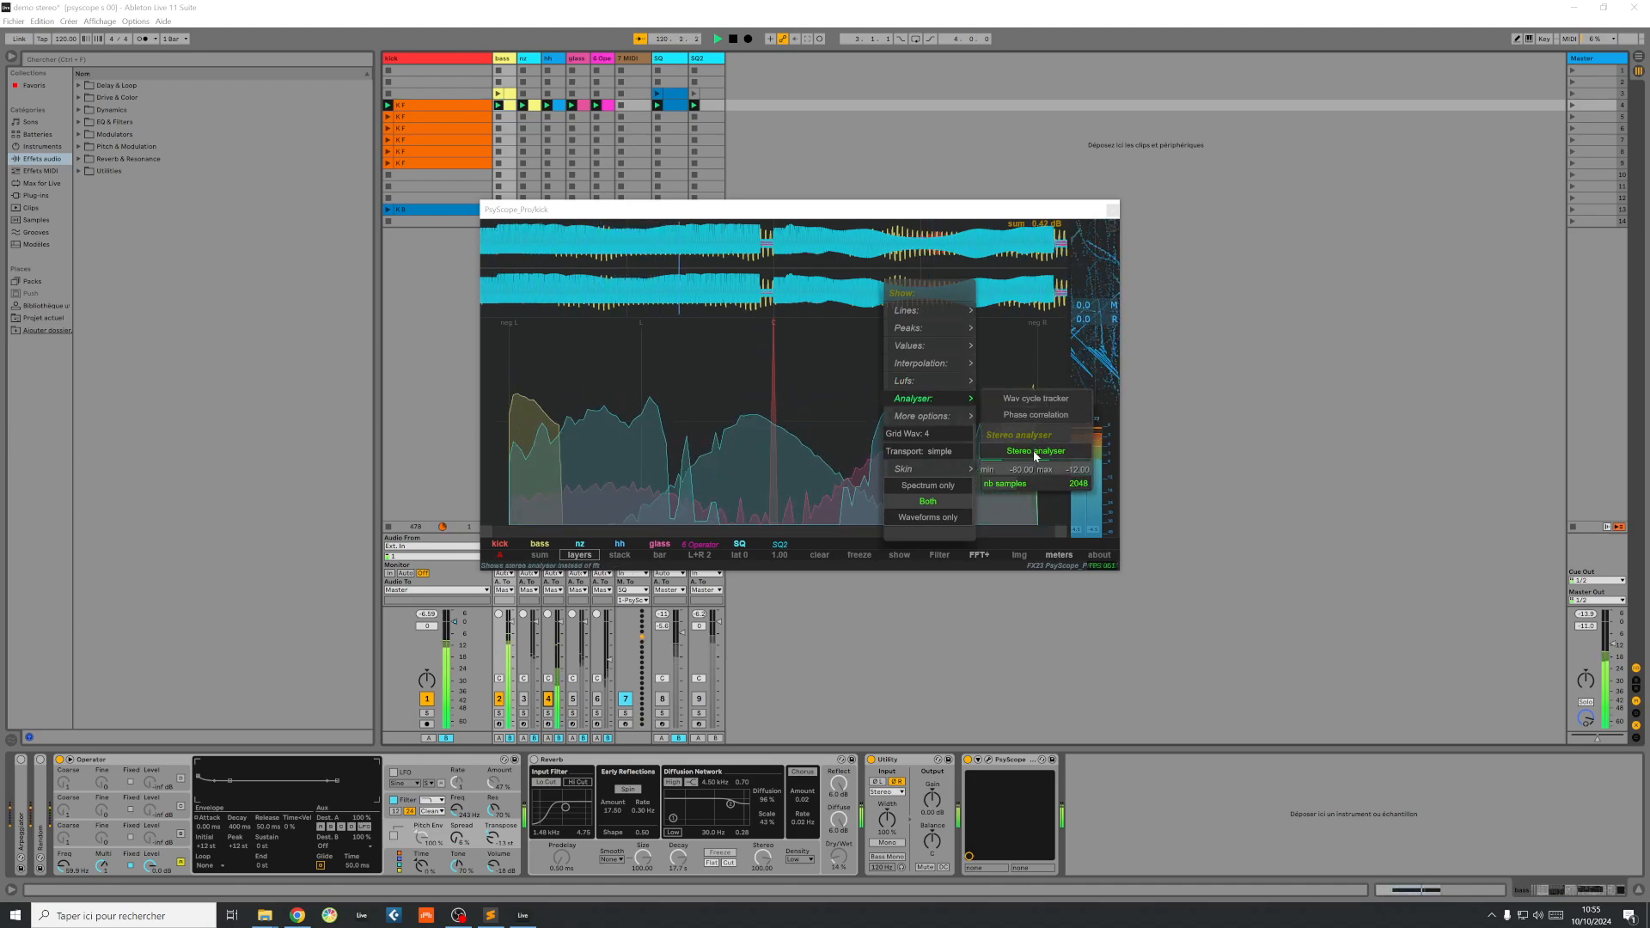
mouse_move(995, 469)
mouse_down()
mouse_move(997, 487)
mouse_move(1011, 462)
mouse_up()
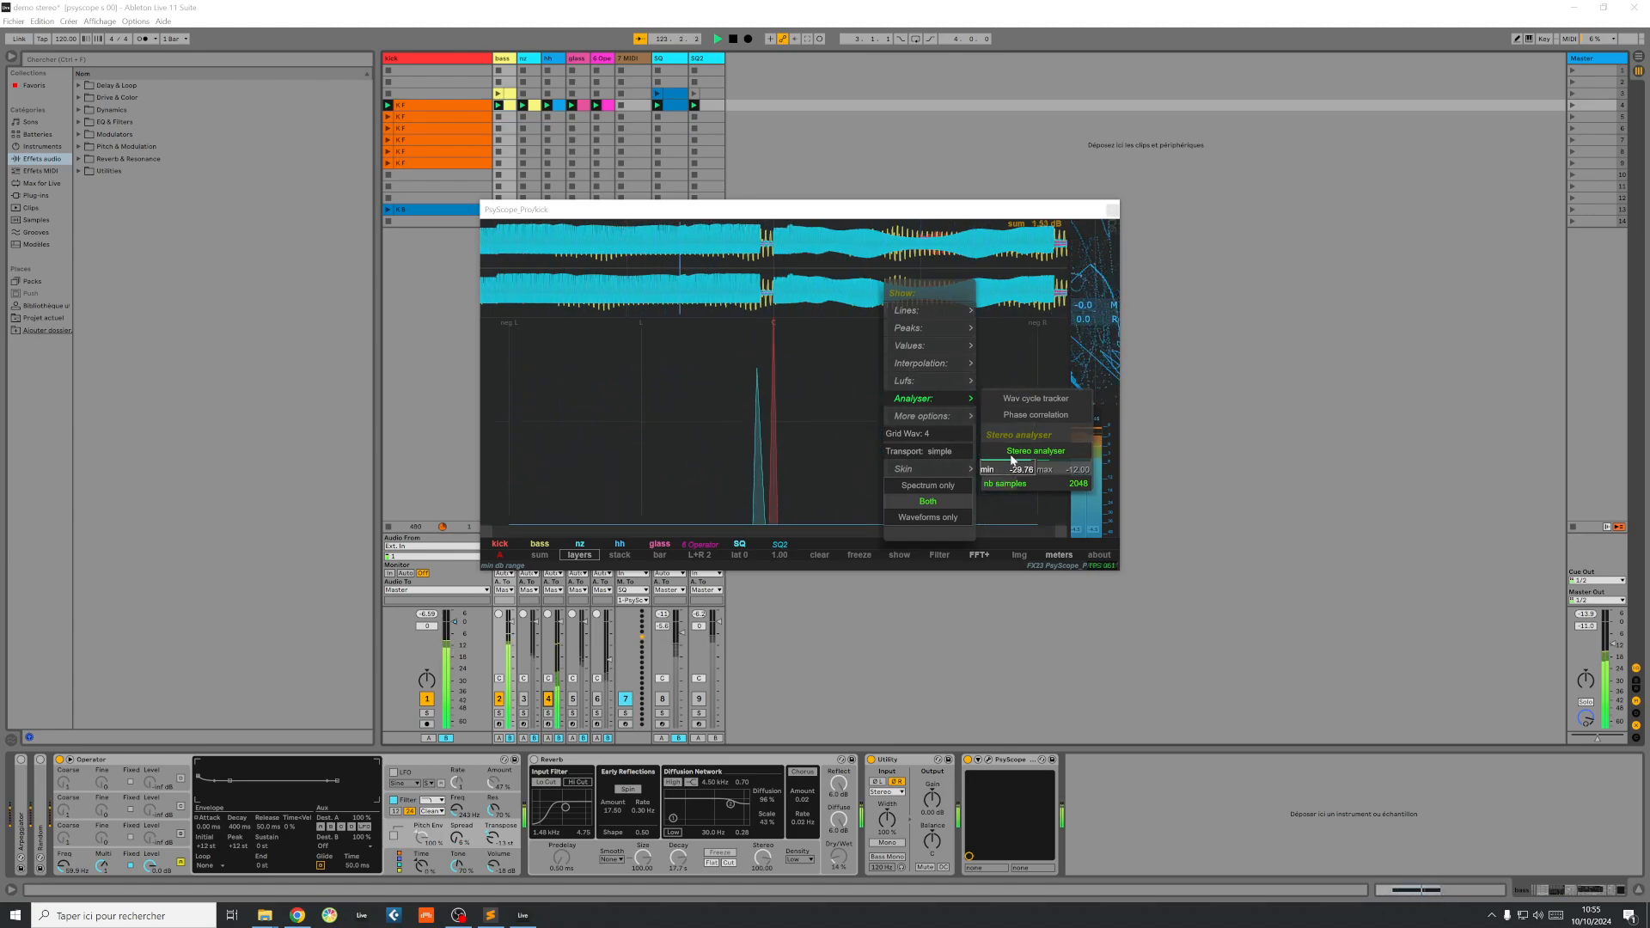
drag(1010, 465, 1075, 462)
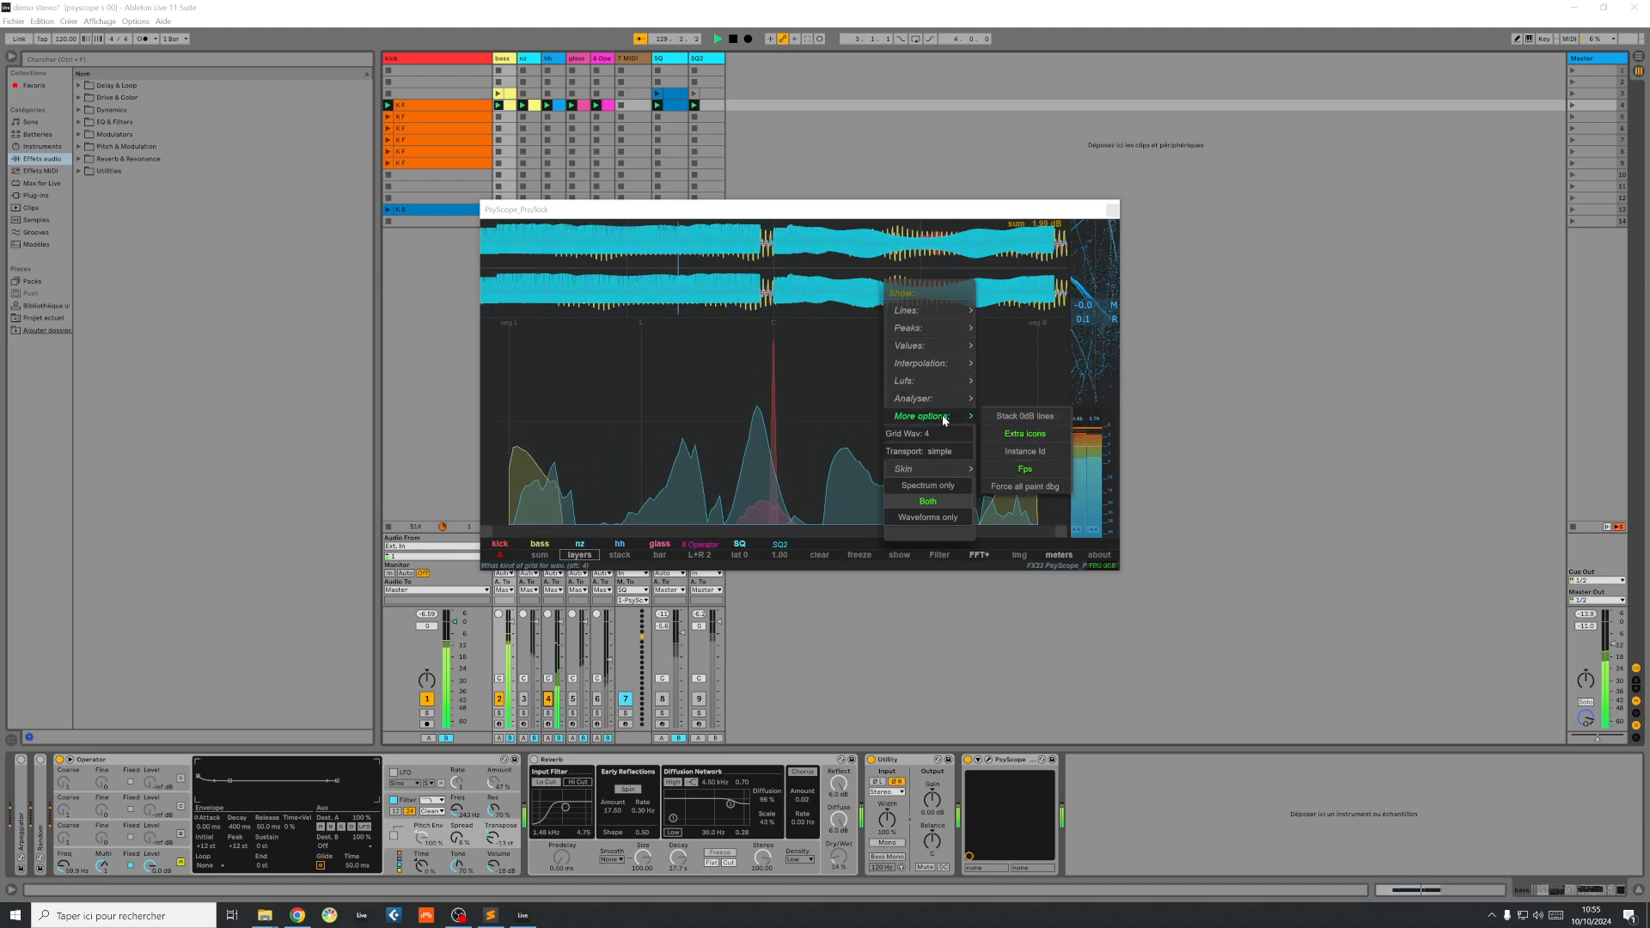
Step: Try 1024 for the stereo analyser's nb samples, and set it to 6517
mouse_move(951, 405)
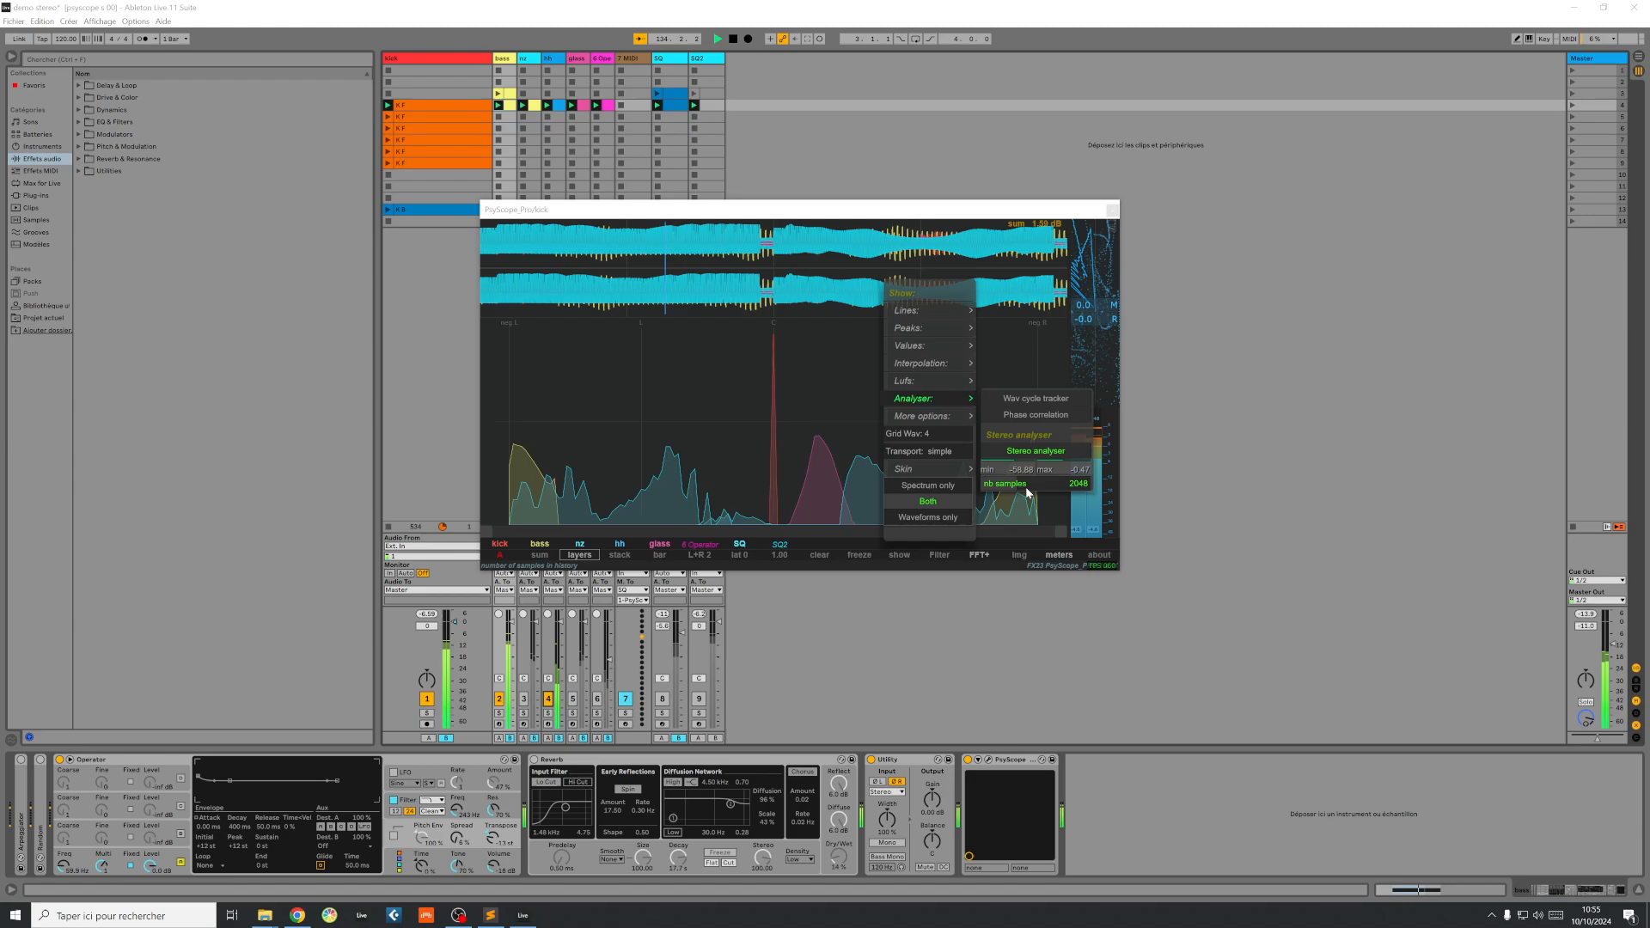
drag(1026, 488, 1009, 494)
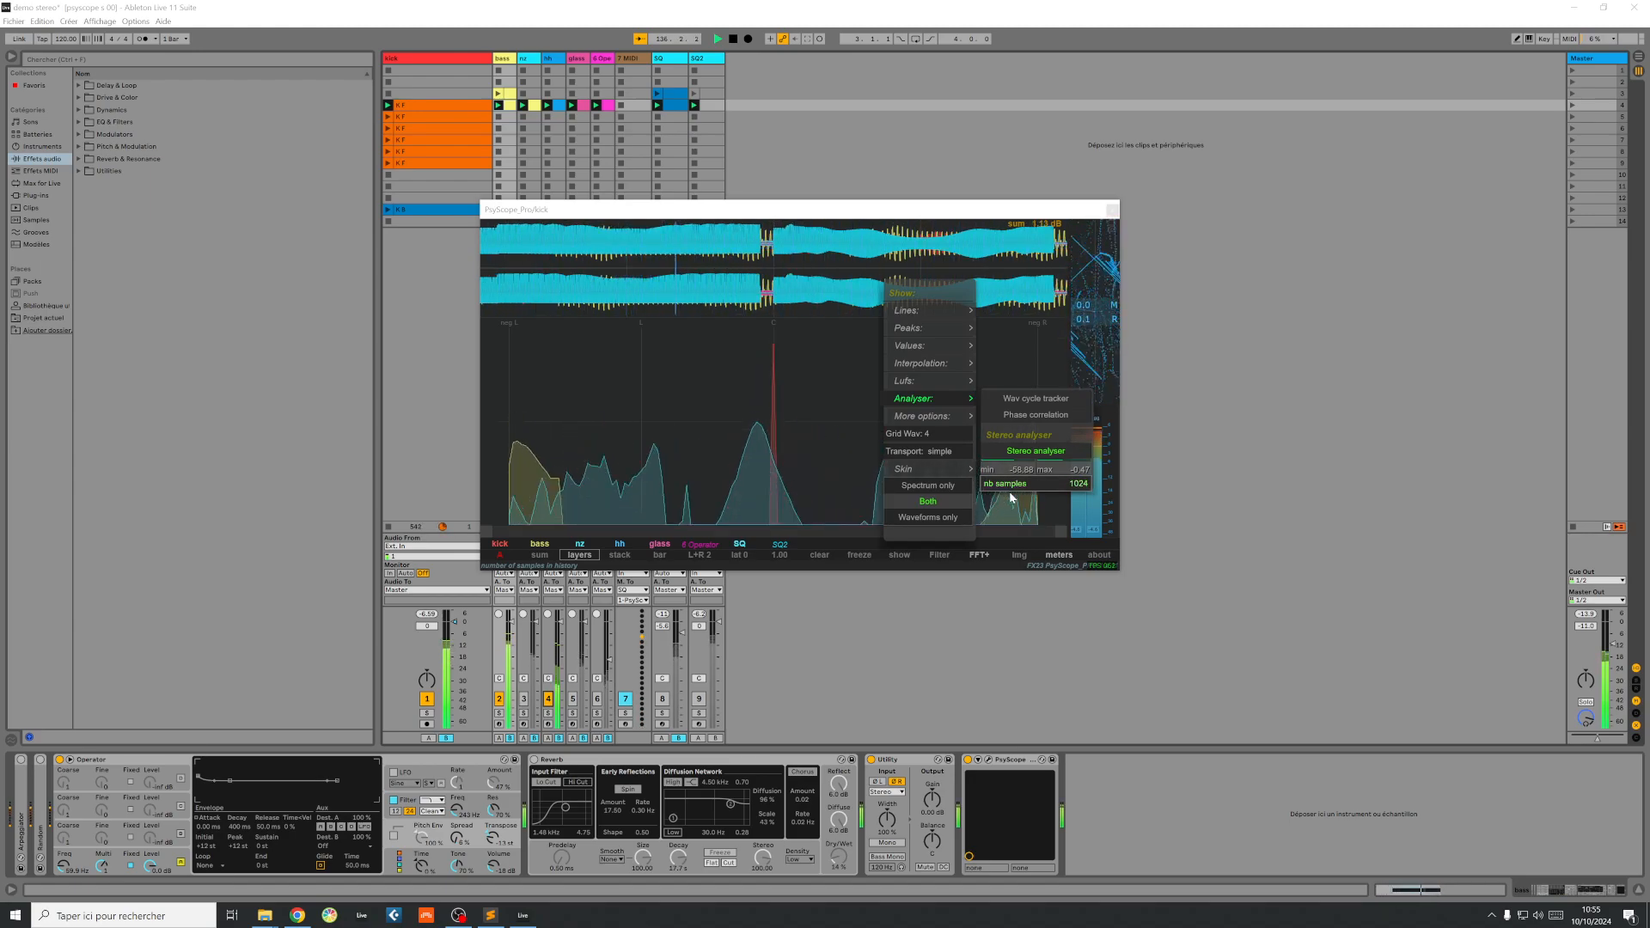
drag(1011, 496, 1027, 474)
click(715, 451)
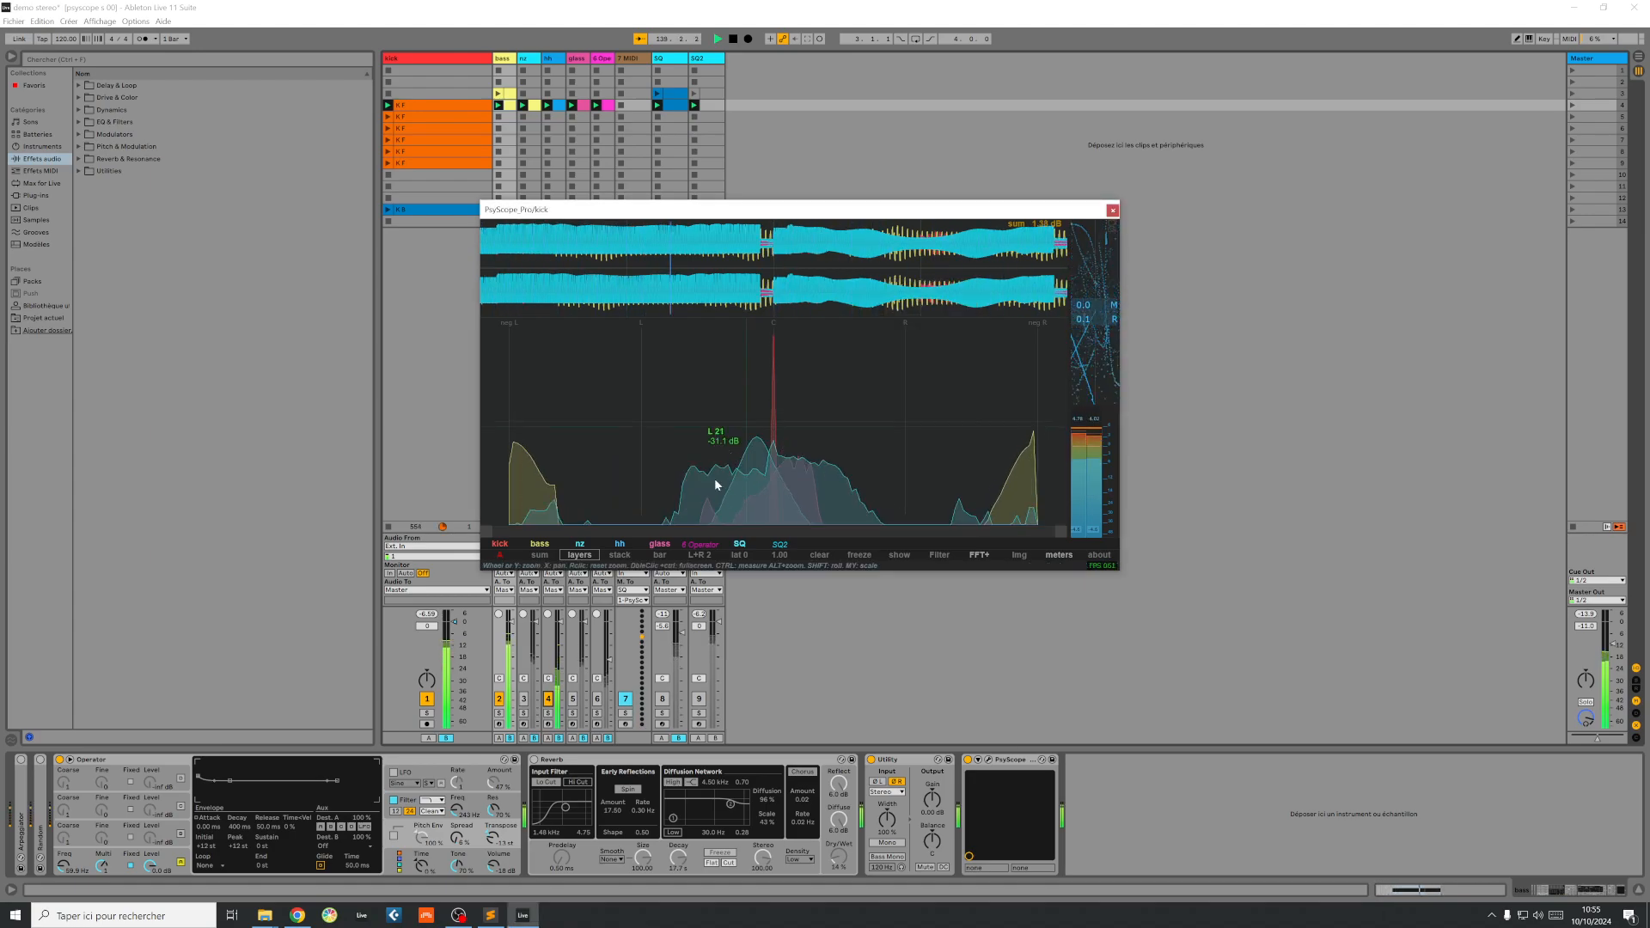
Step: Show the kick, bass and nz signals individually in PsyScope, with the nz track activated and its layer switched off
click(507, 543)
click(540, 545)
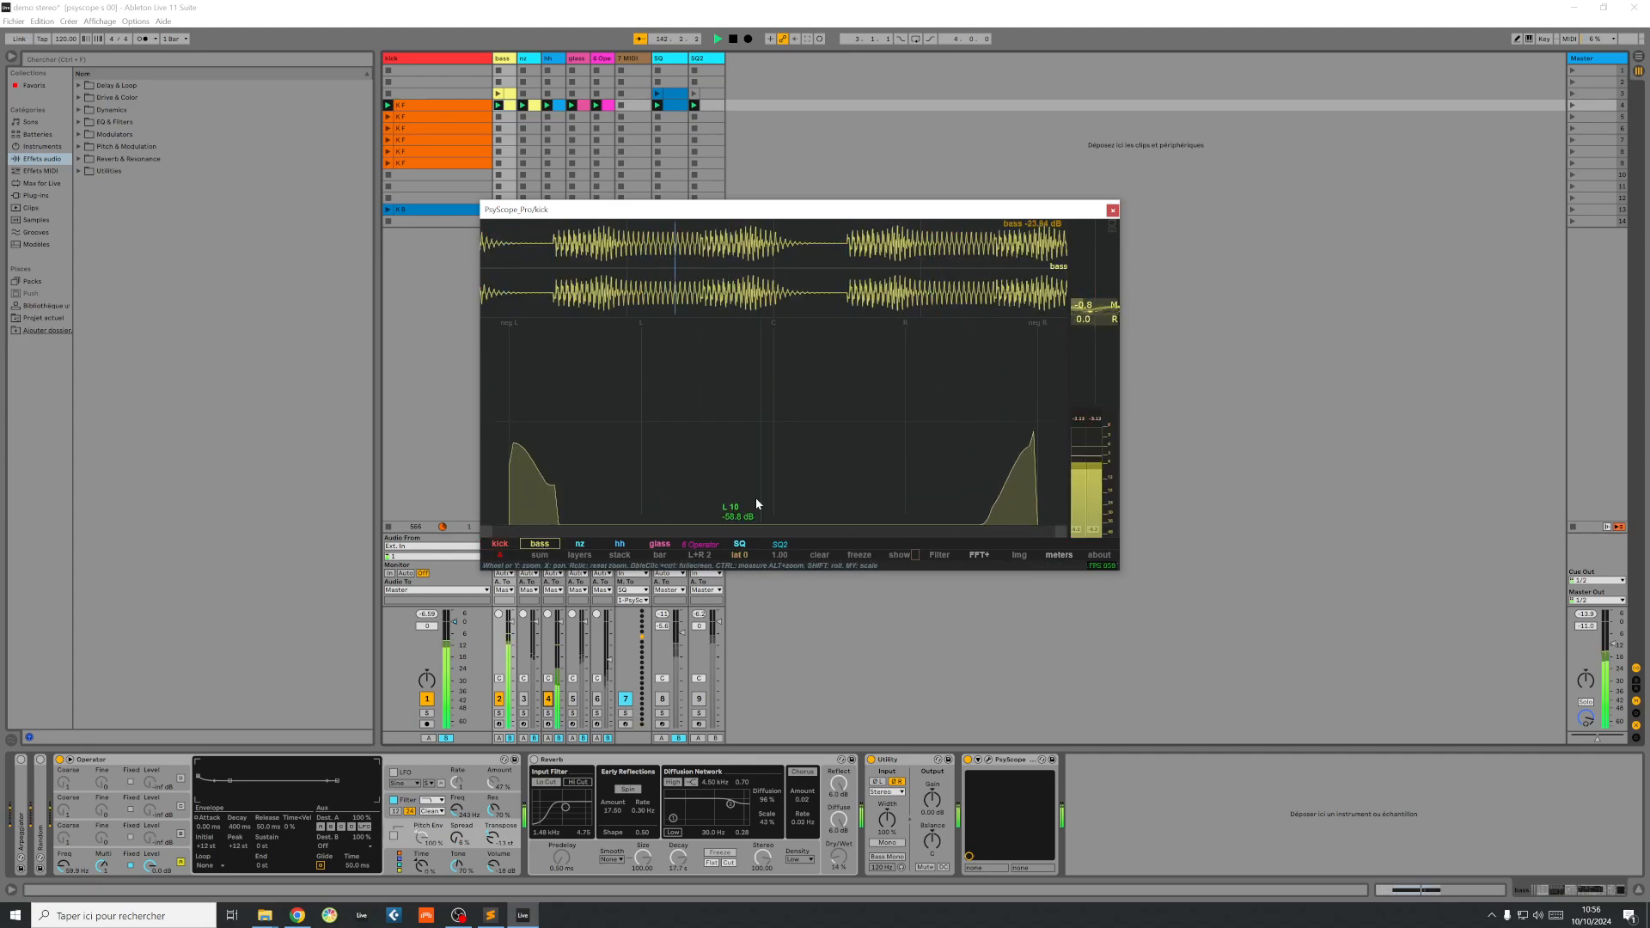
click(579, 544)
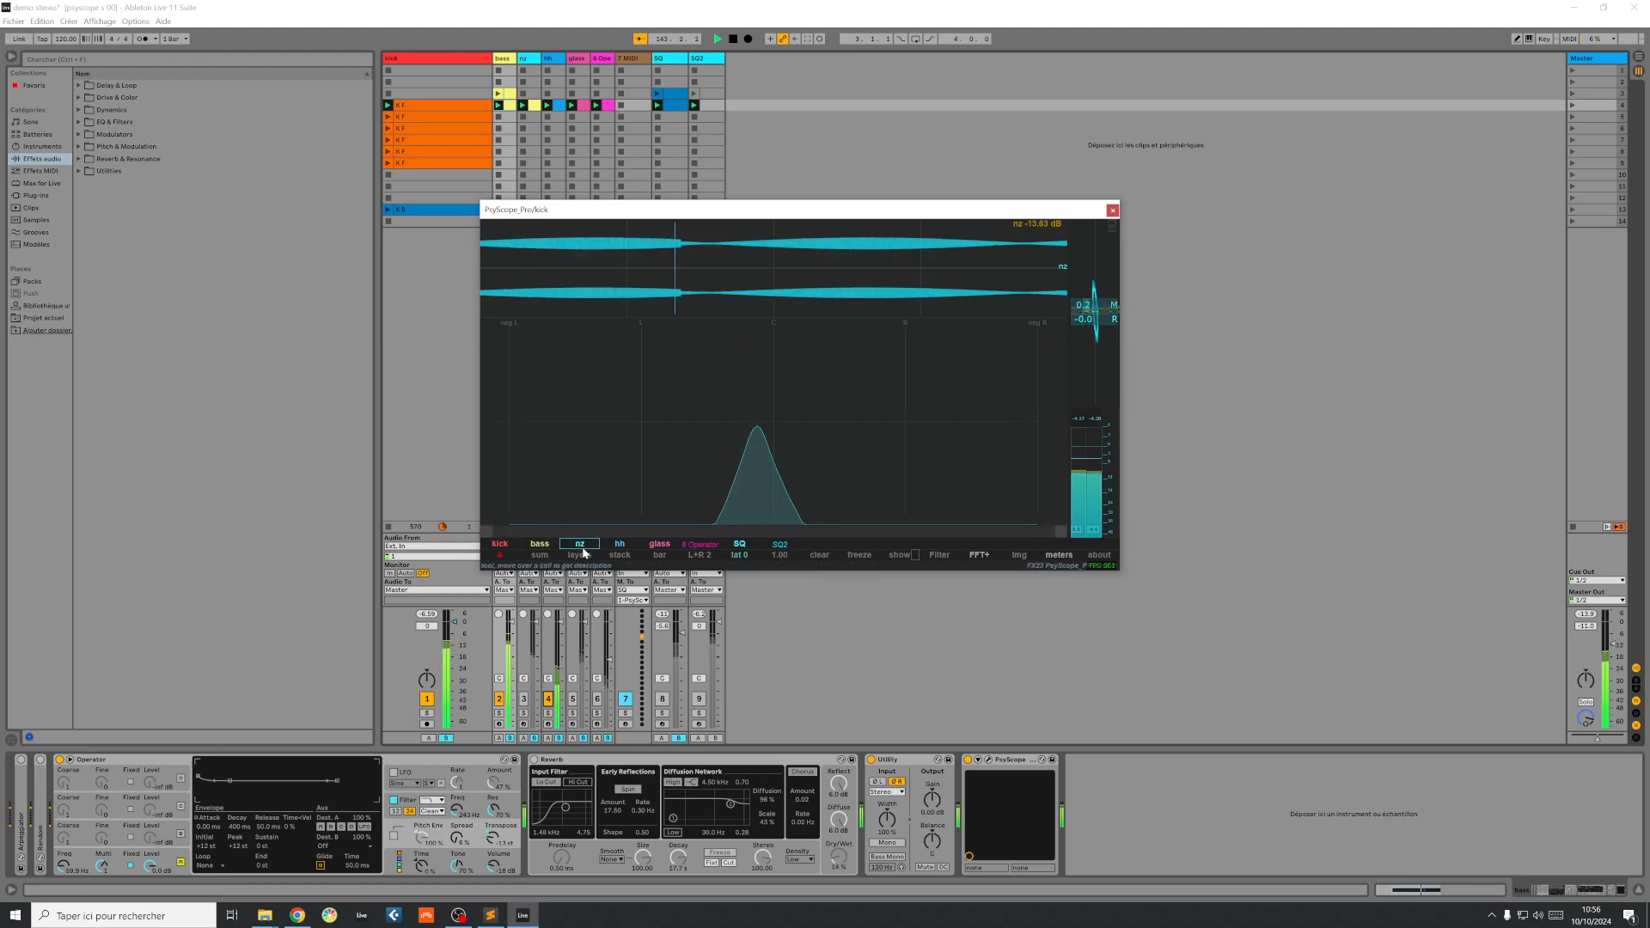
click(523, 701)
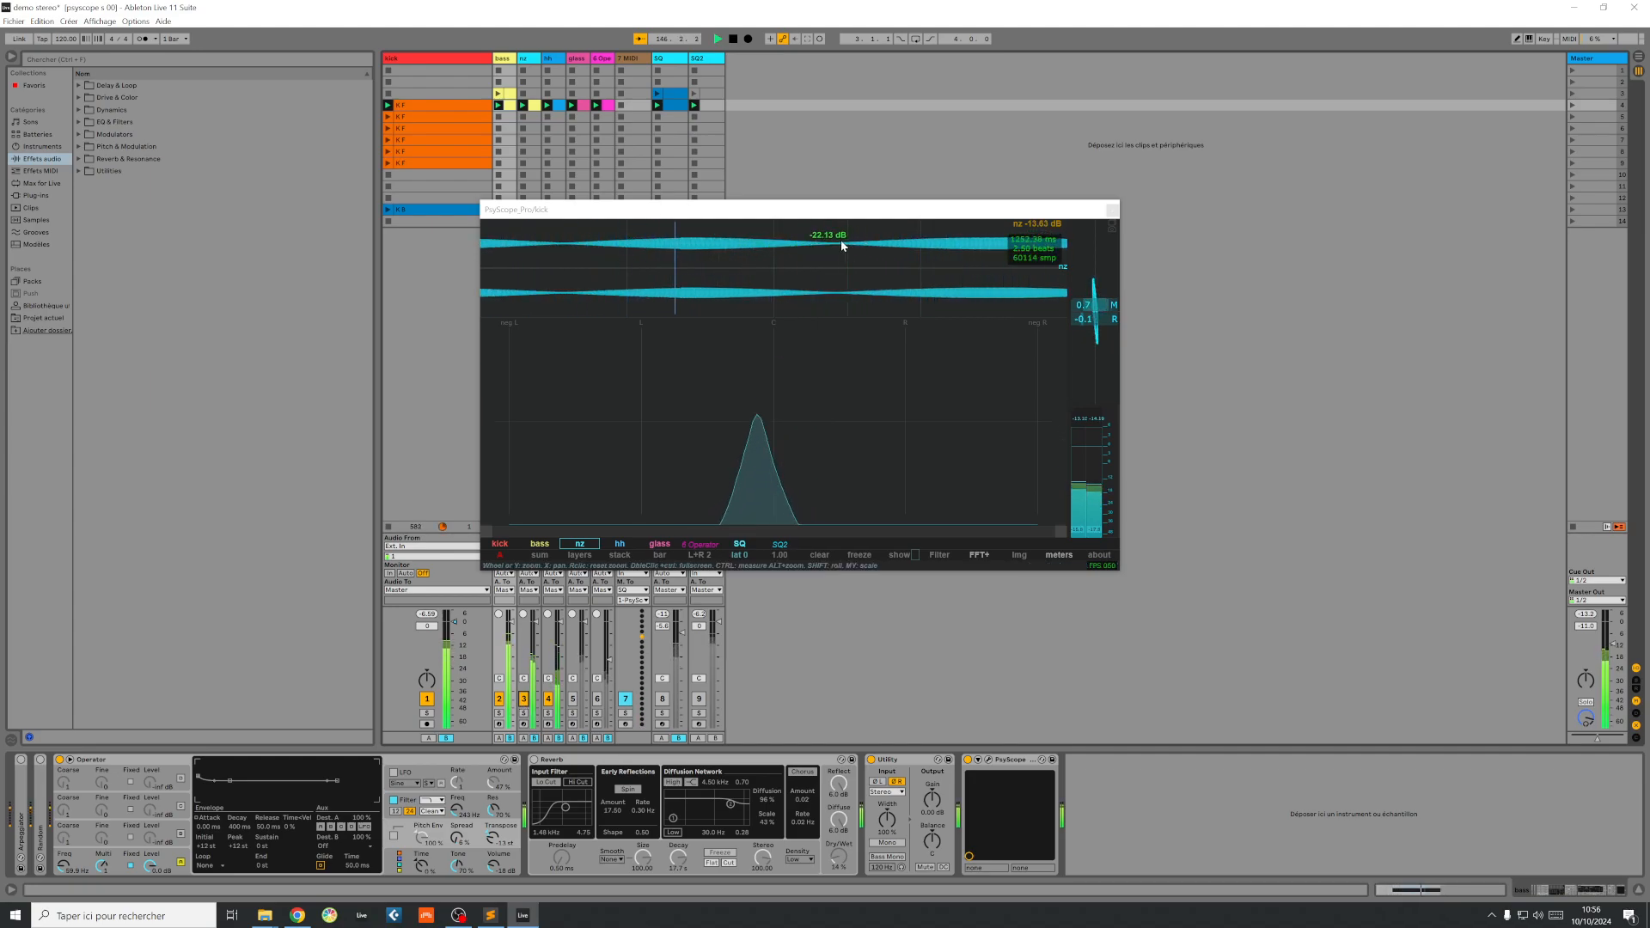
right_click(579, 544)
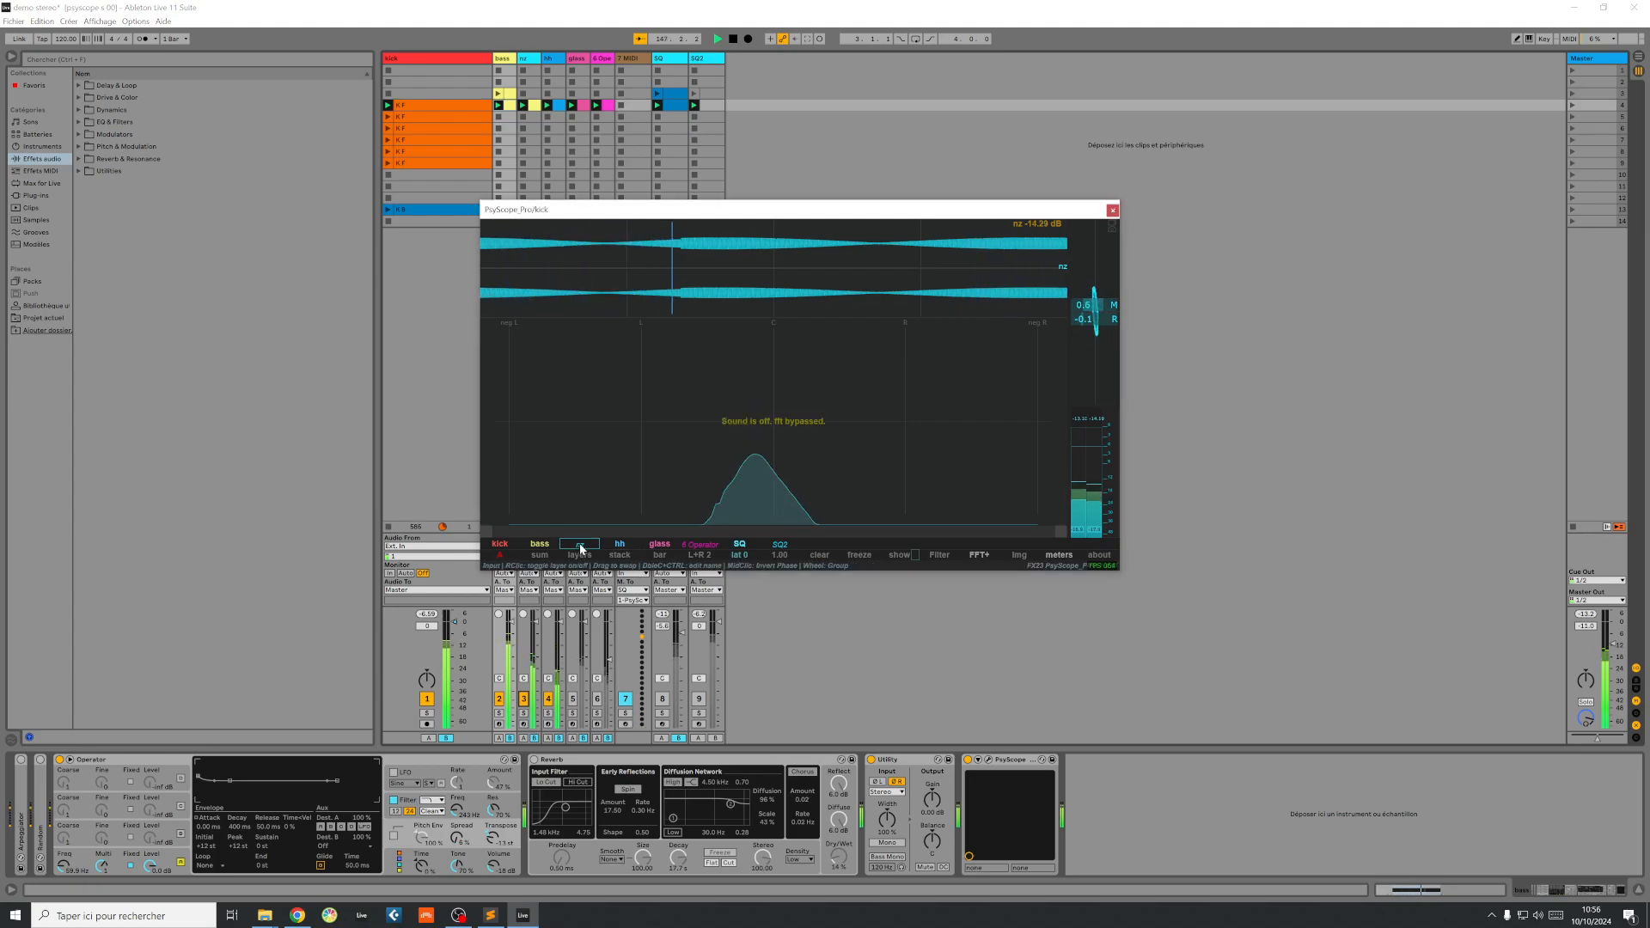
Step: Show the glass signal in PsyScope and toggle the glass track's Reverb to compare its stereo image
click(659, 545)
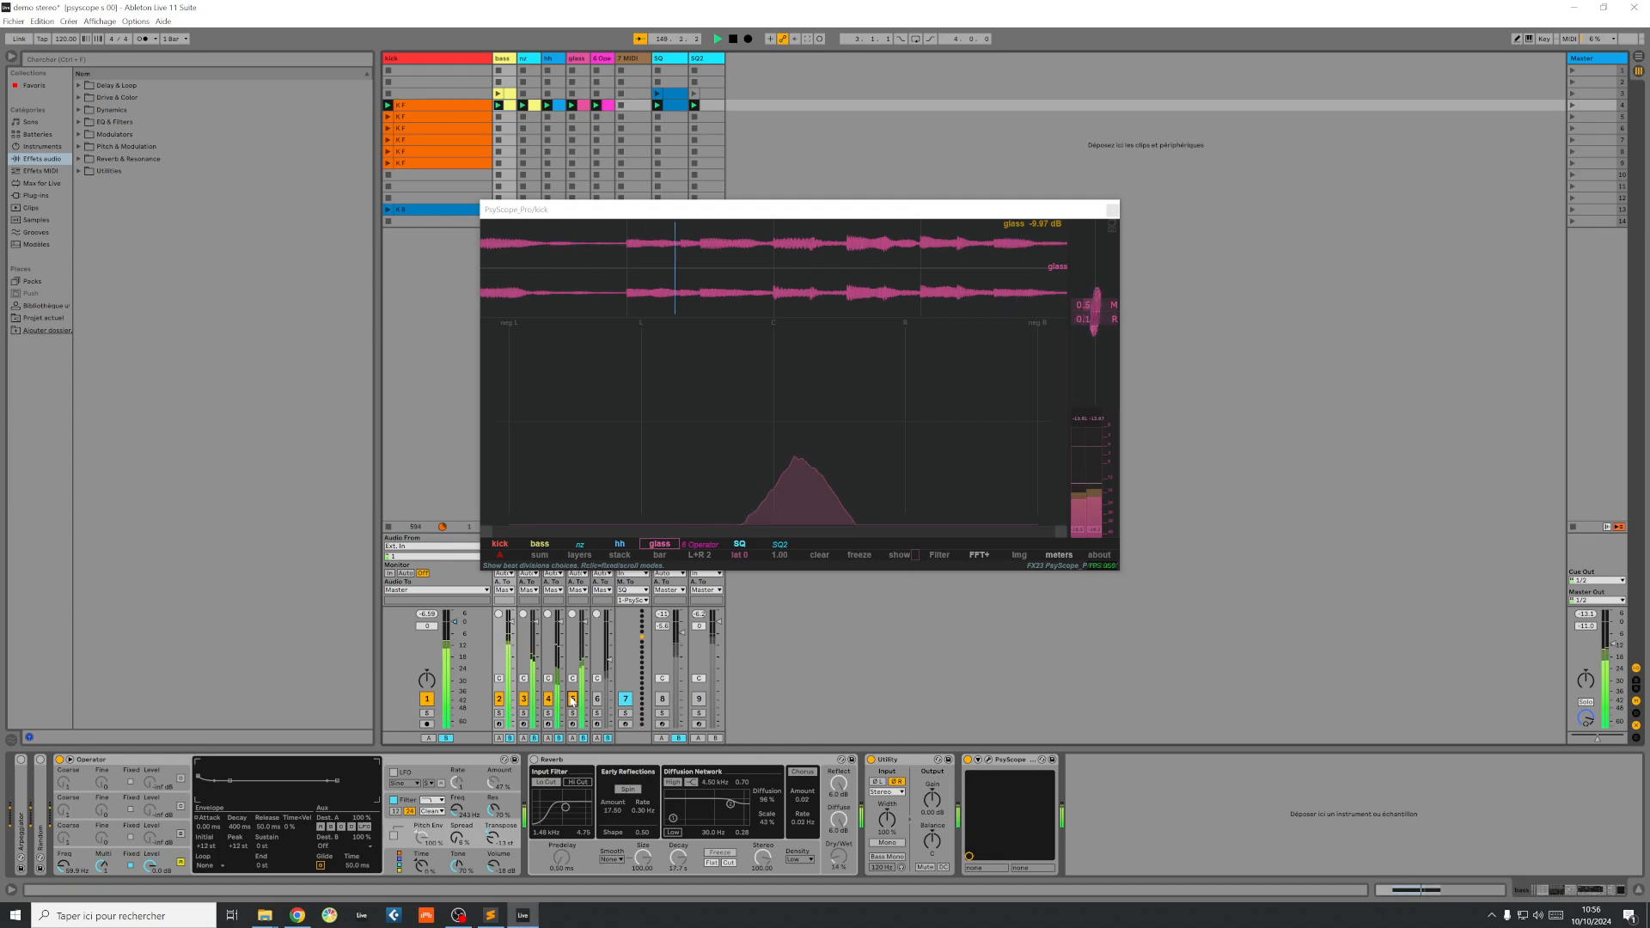
click(576, 59)
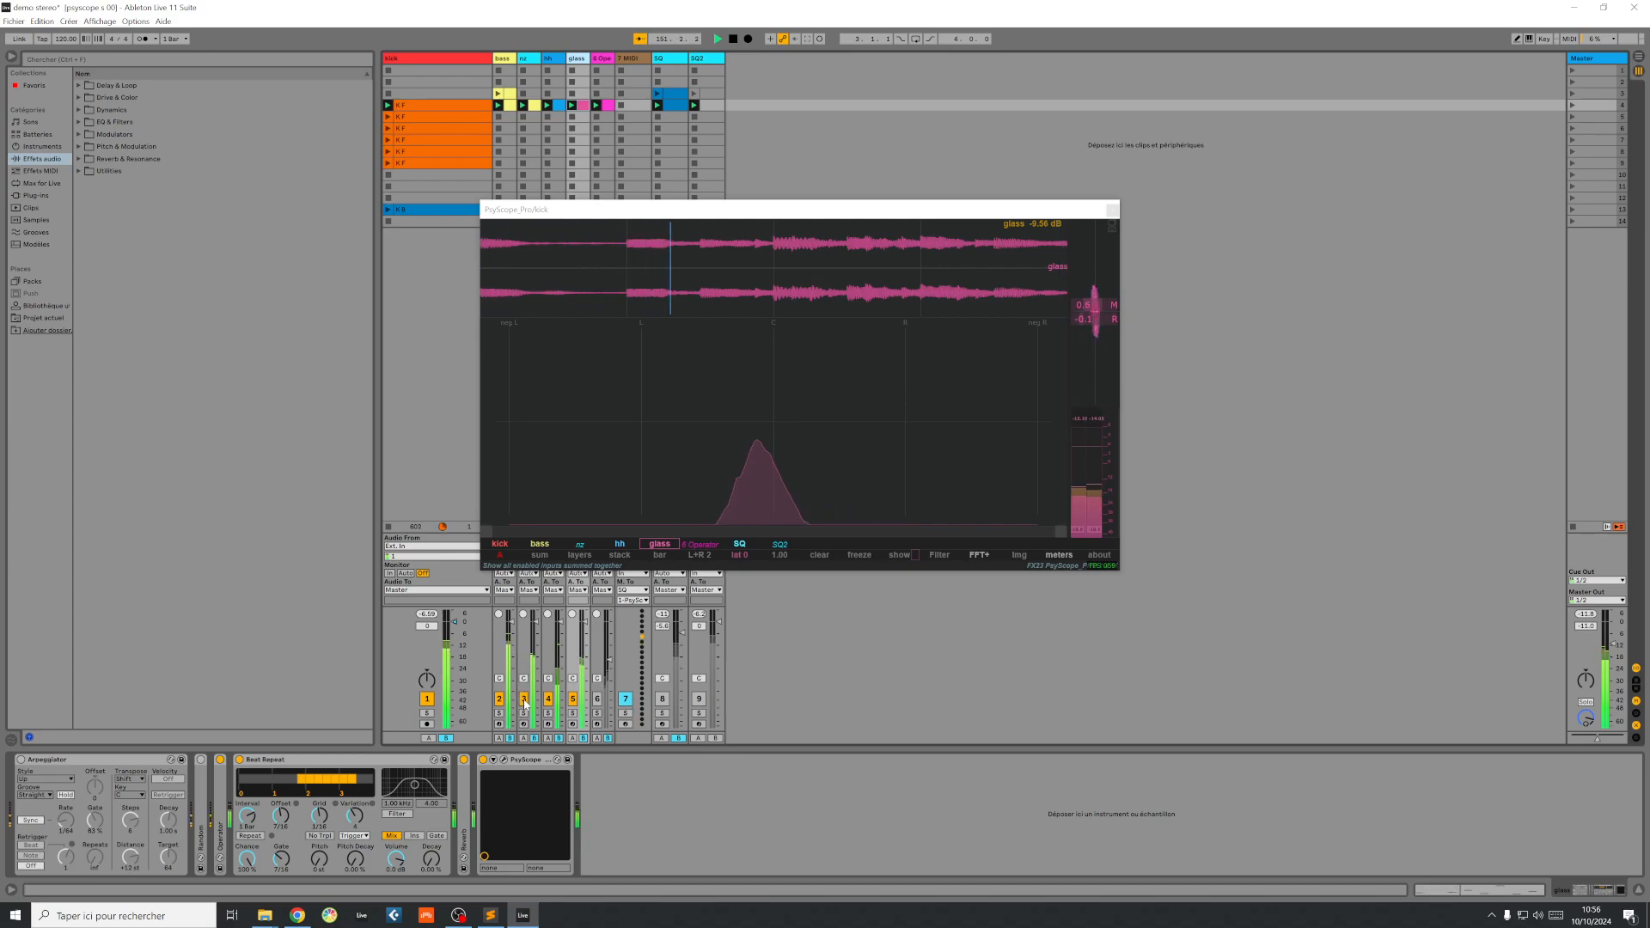
click(464, 760)
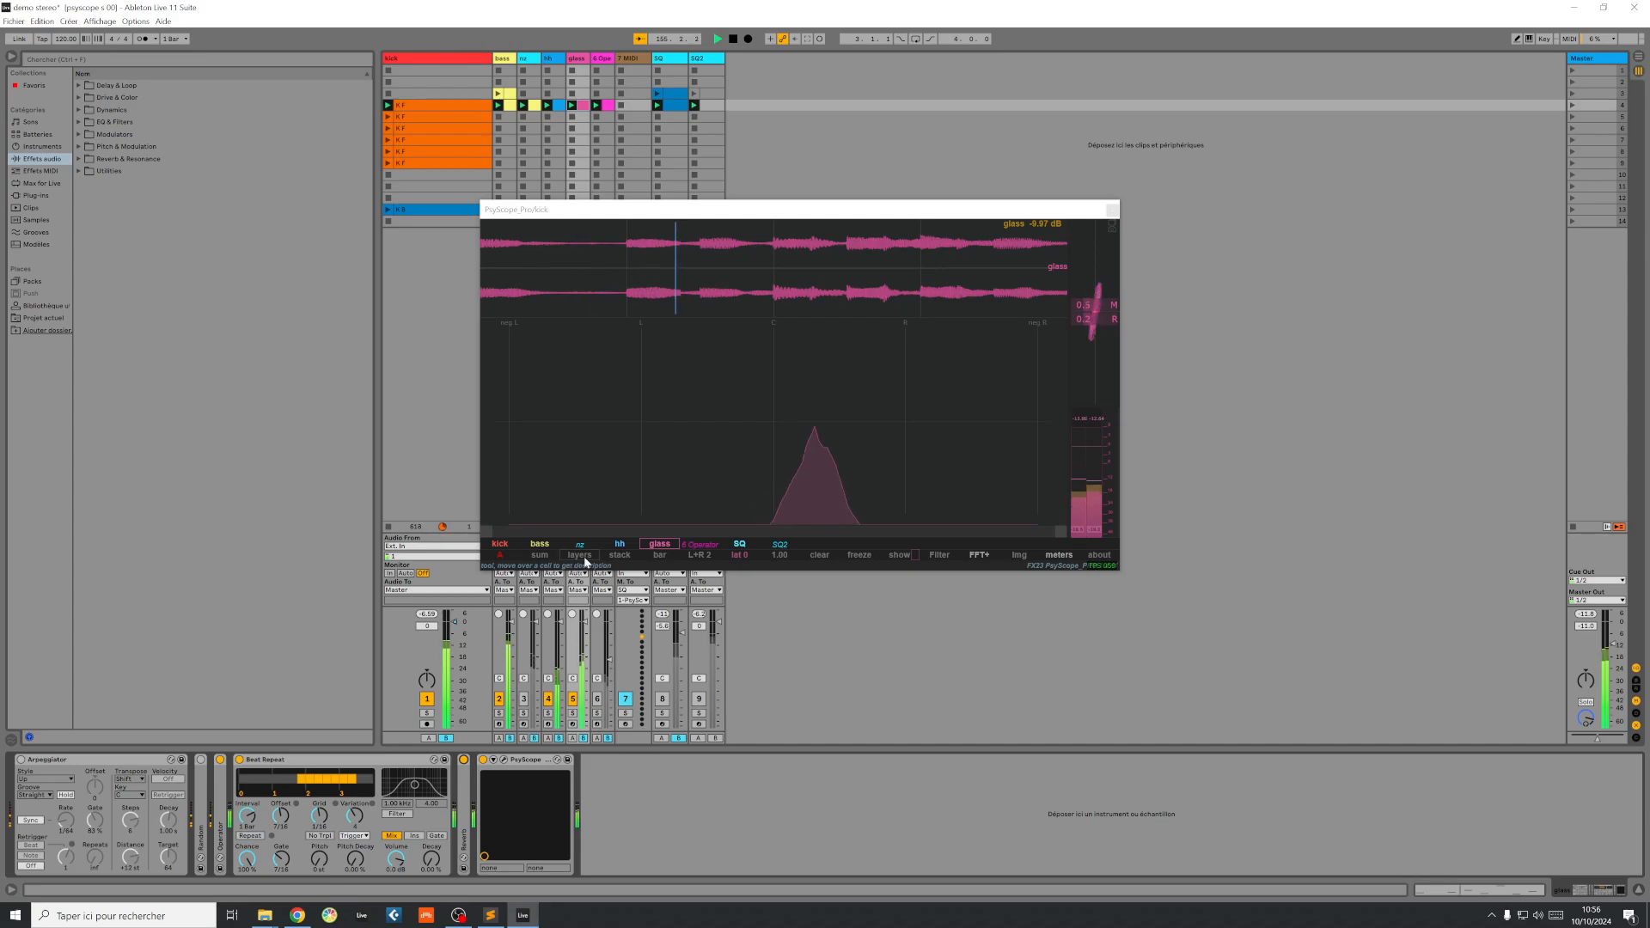
Step: Compare PsyScope's stack and layers views, and switch the stereo analyser off in the layers view to return to the spectrum
click(620, 554)
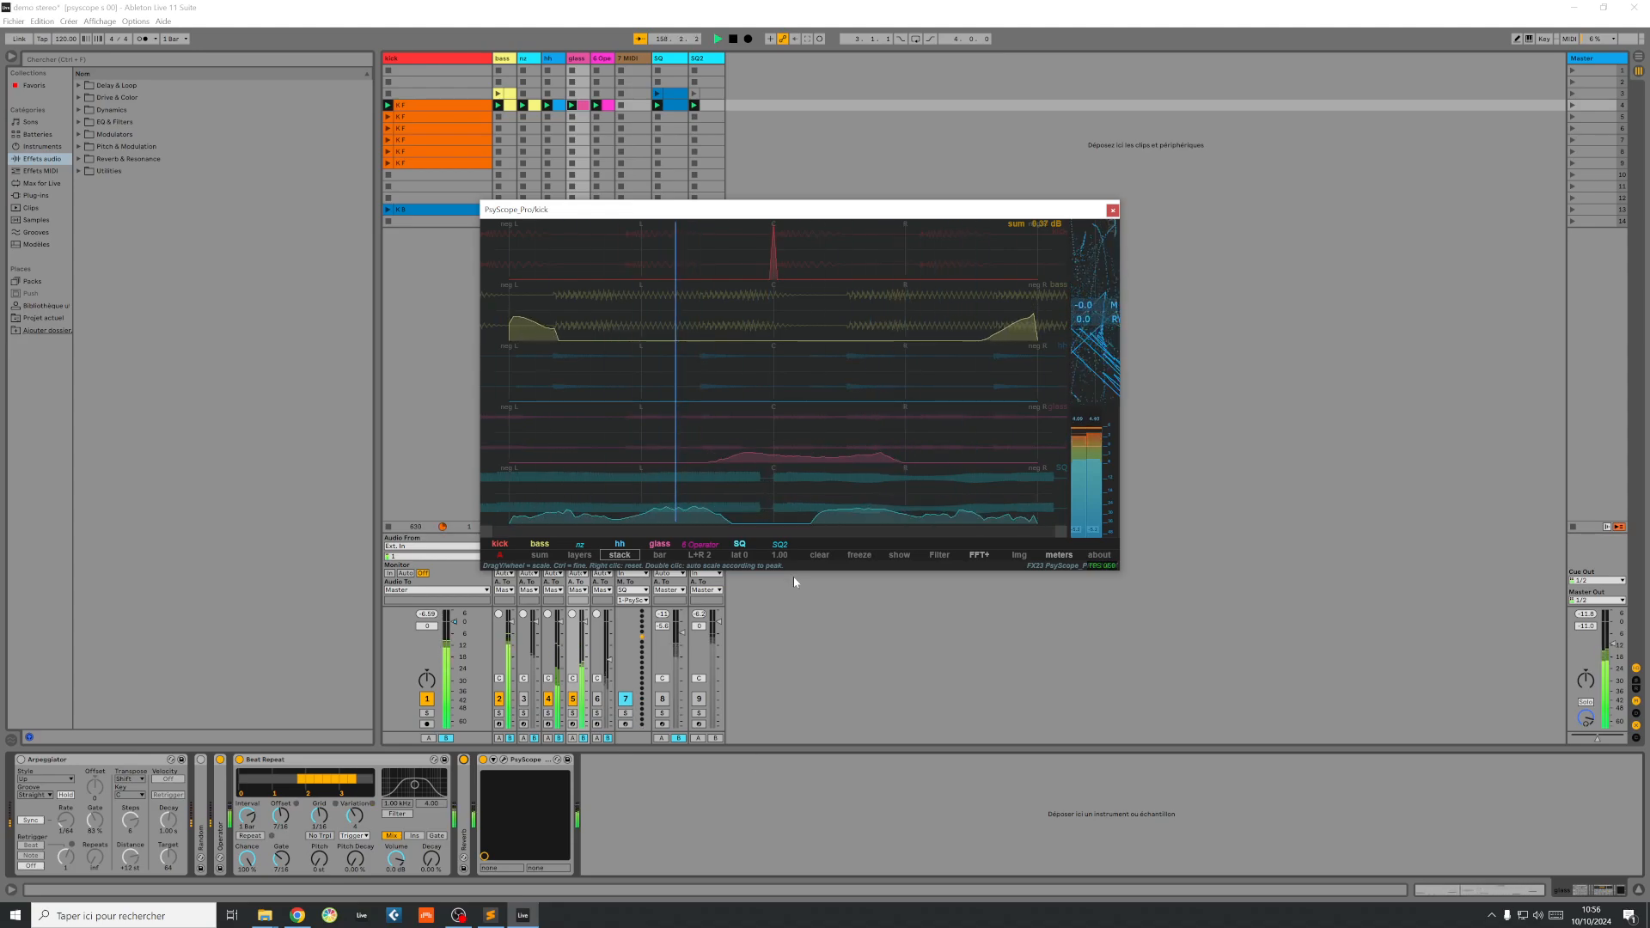
click(588, 556)
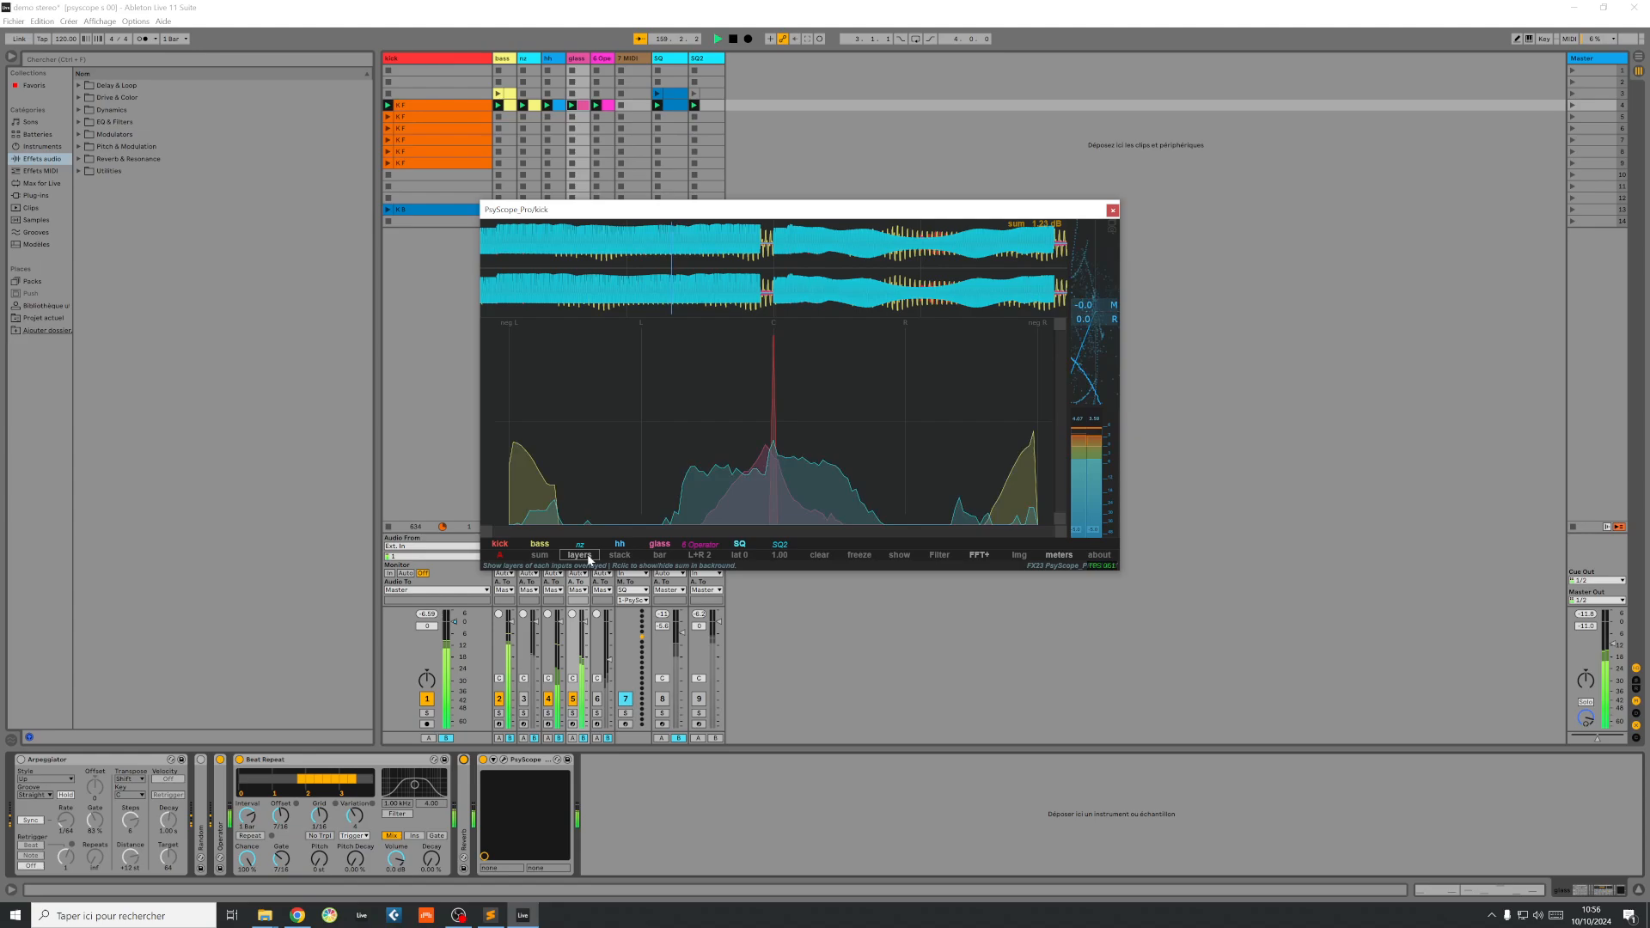
click(898, 555)
mouse_move(920, 399)
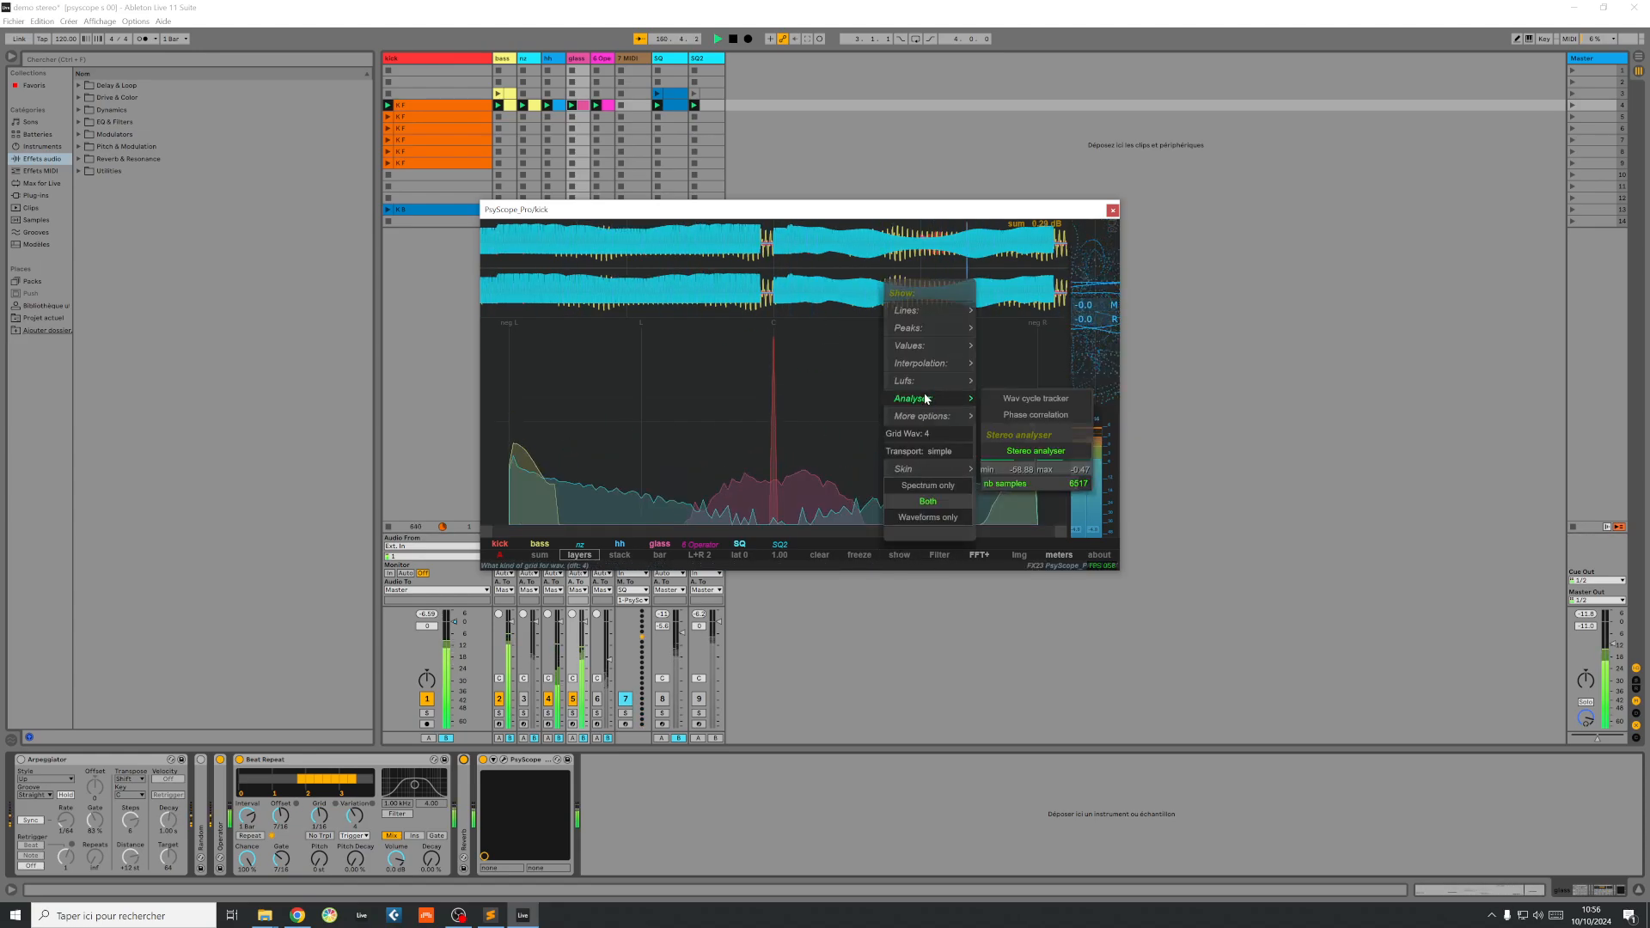
click(1035, 451)
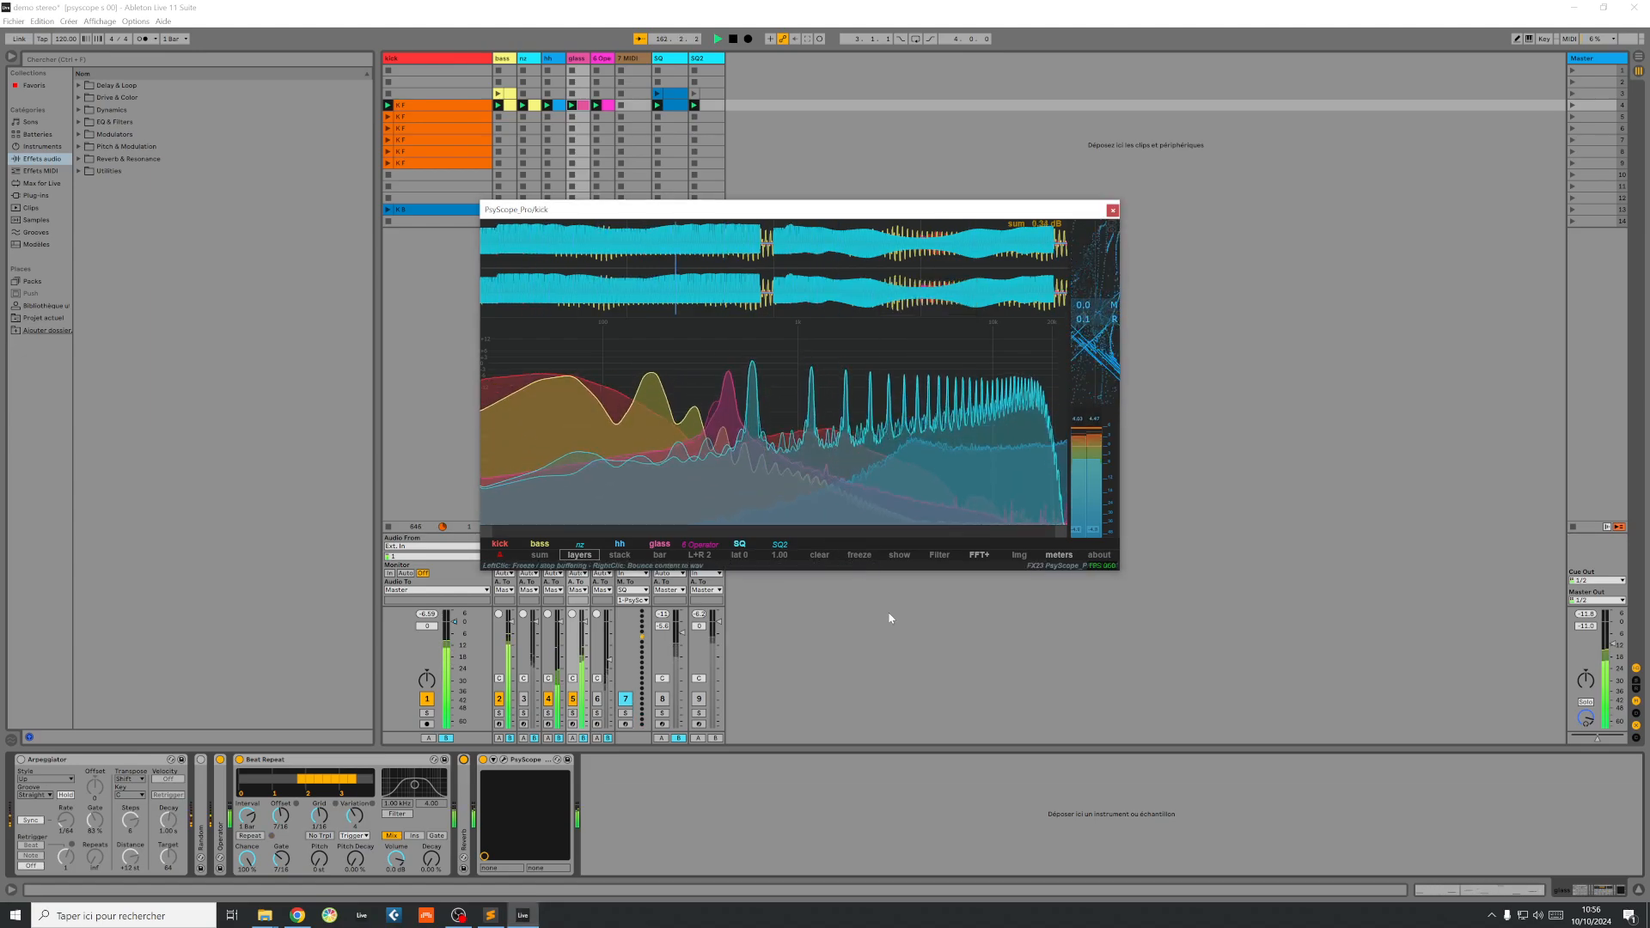
Step: Show the spectrogram over the layers and hide it again, and stop playback
click(1024, 555)
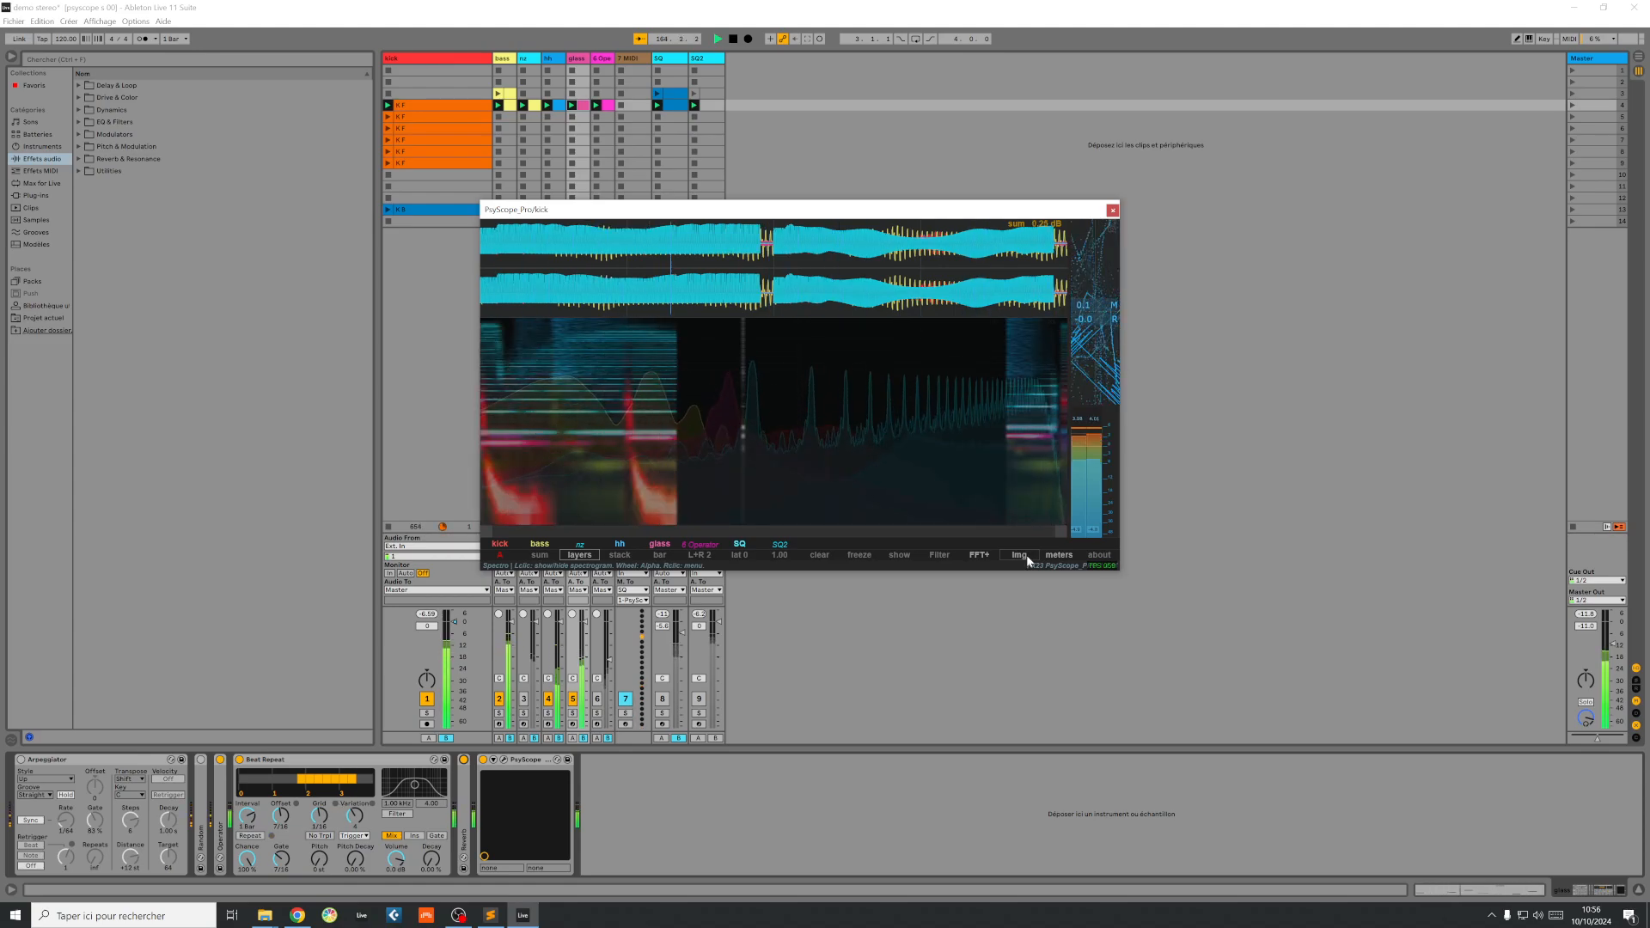
click(1026, 557)
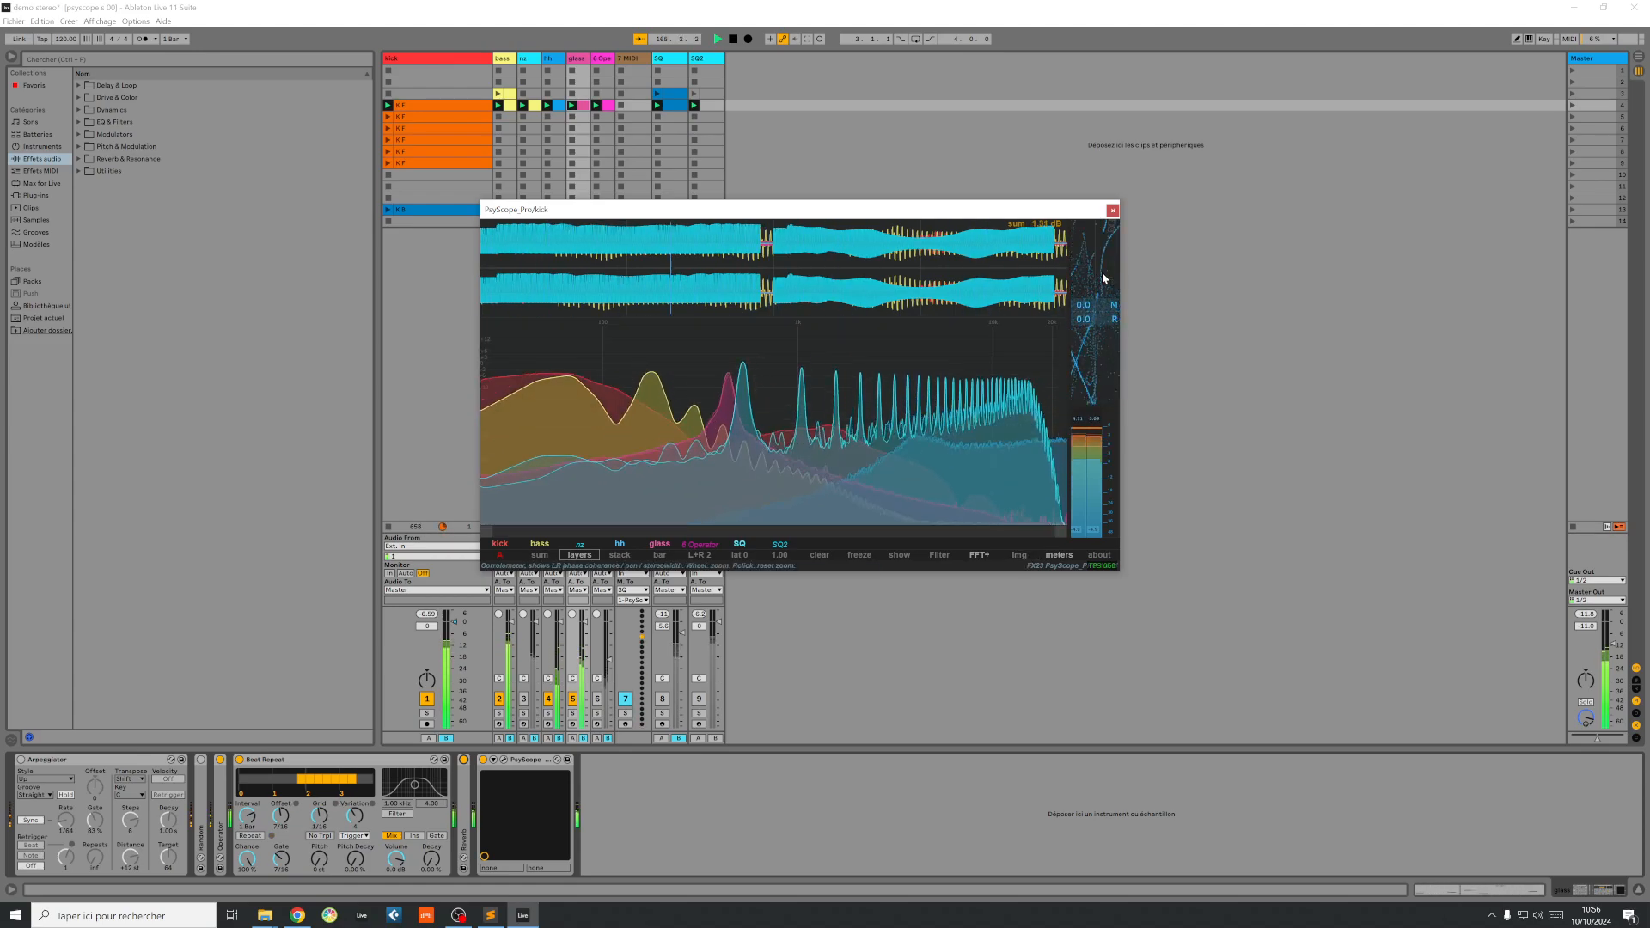
key(space)
click(460, 913)
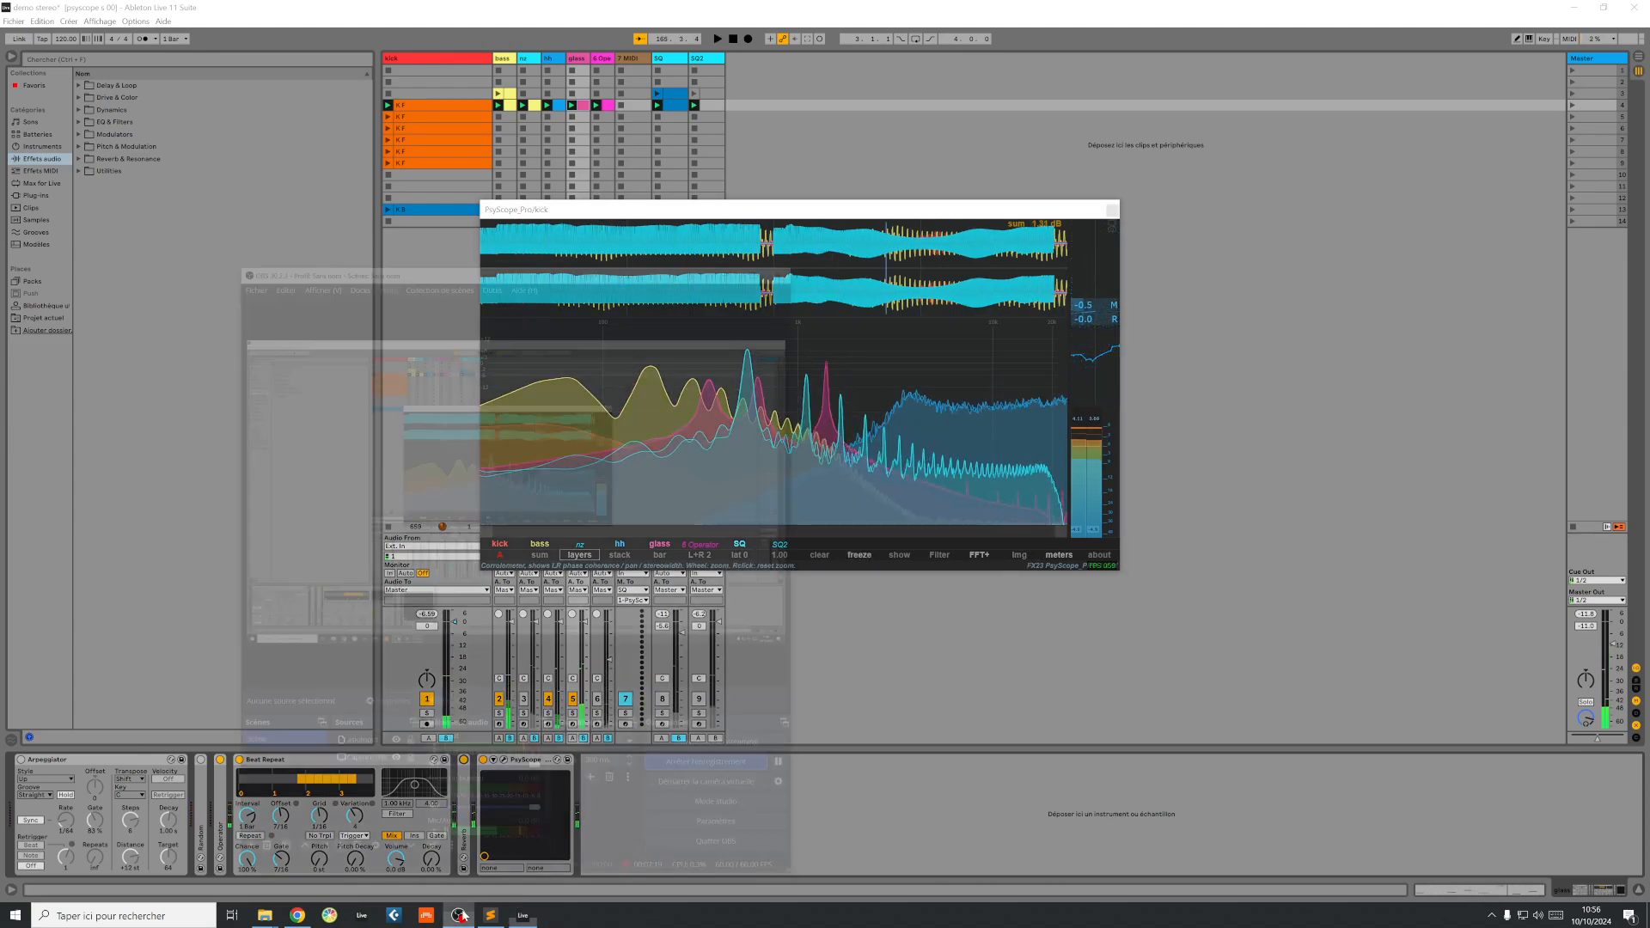